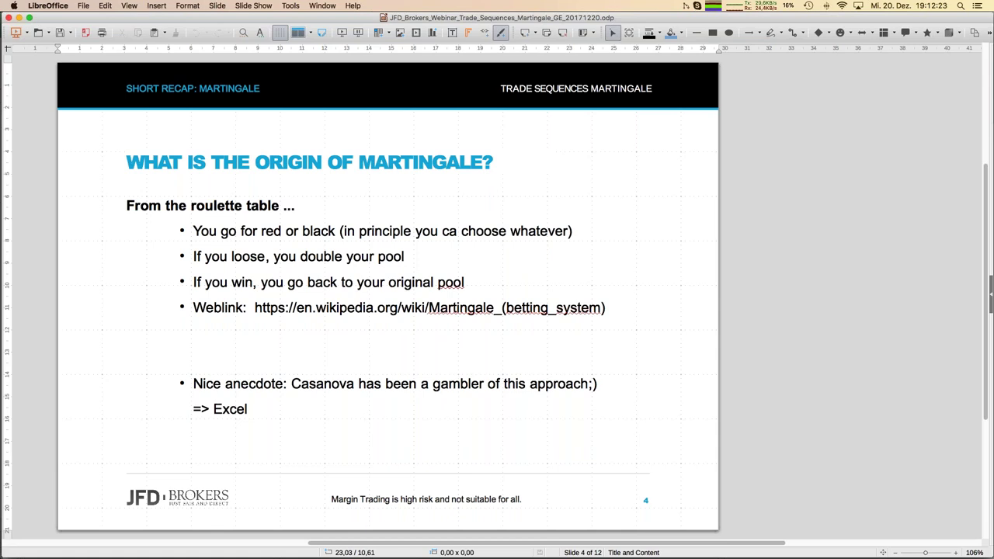
# Switch to the Trefferquote.ods spreadsheet and inspect the formulas in the Zufall column and in cell C10 of the GV column
pyautogui.click(325, 7)
pyautogui.click(345, 54)
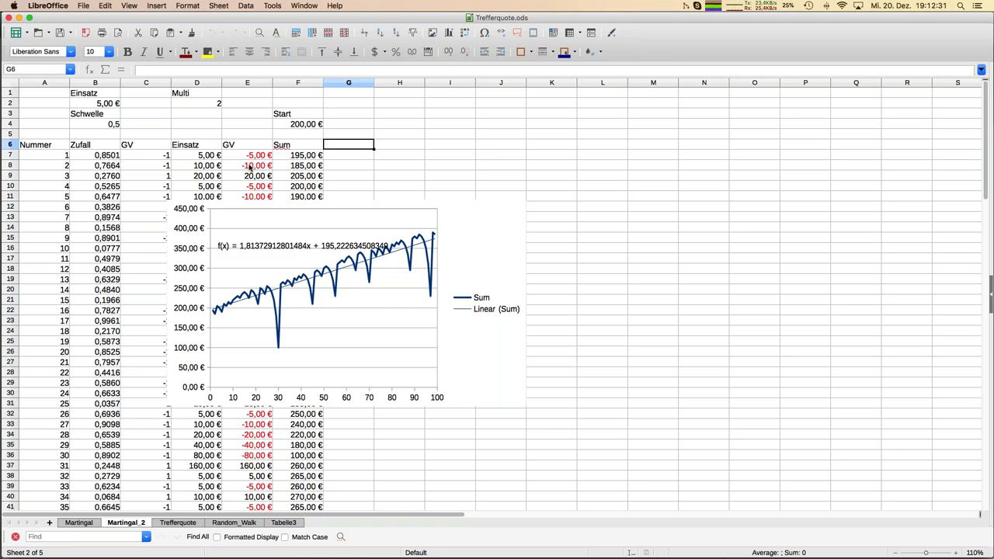
pyautogui.click(95, 146)
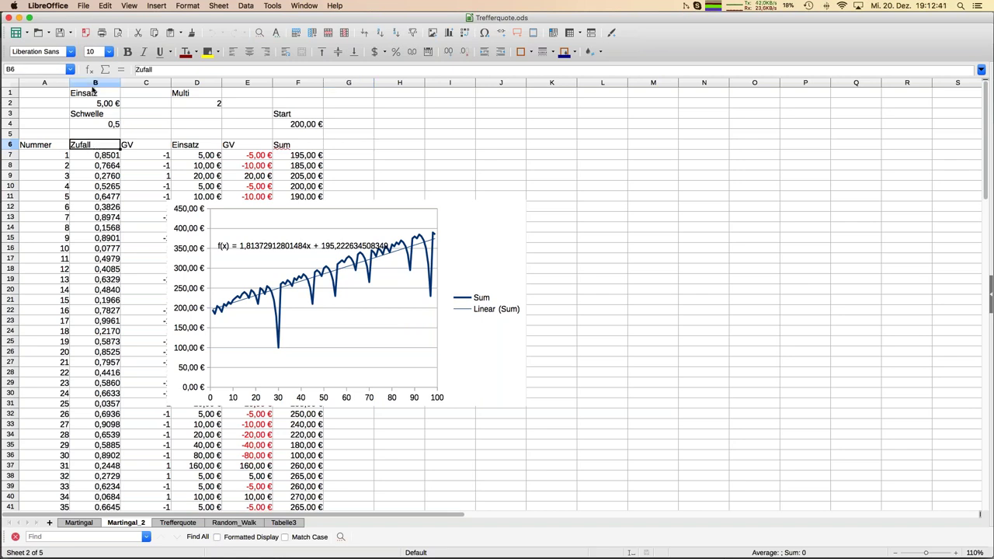
pyautogui.click(97, 158)
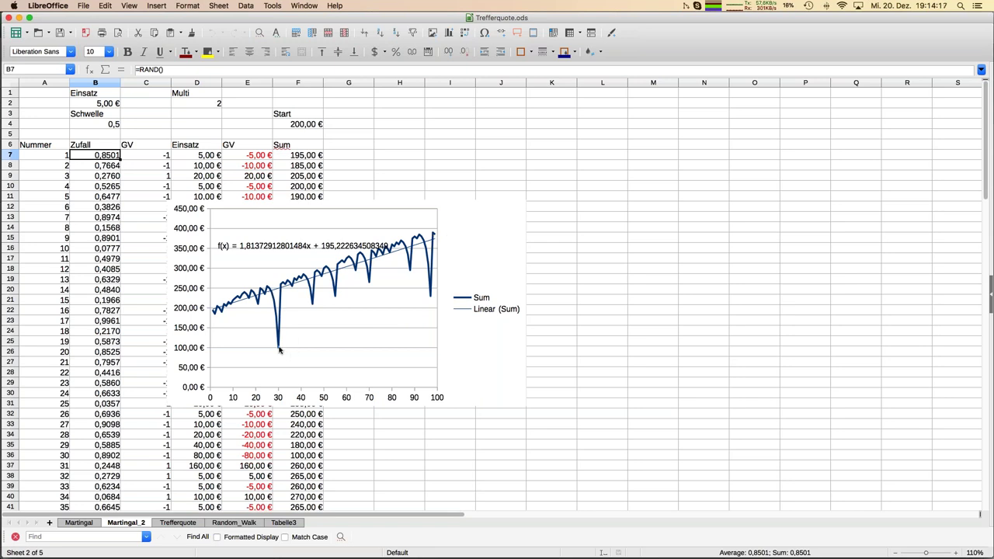
pyautogui.click(152, 189)
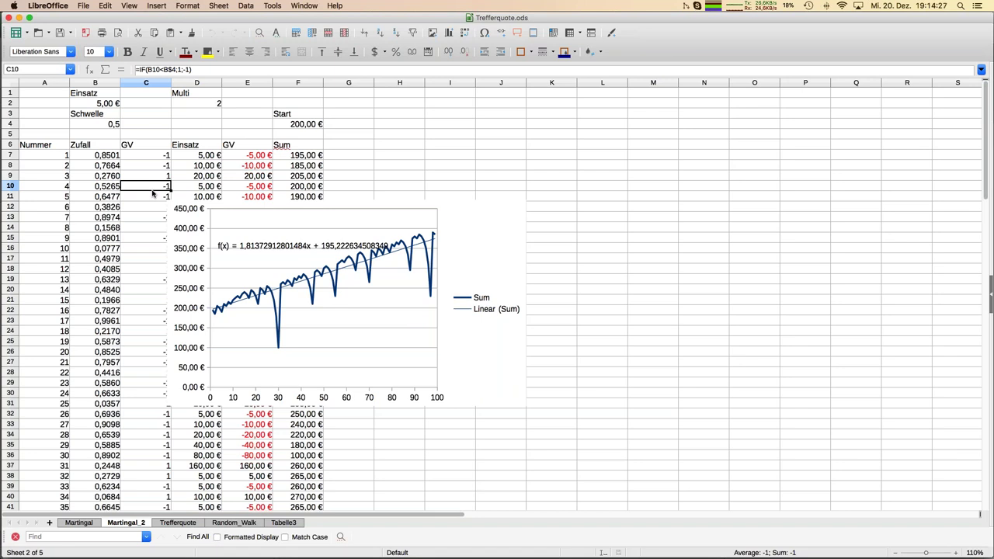
# Recalculate the Martingal_2 sheet four times to generate new random equity curves
pyautogui.press('F9')
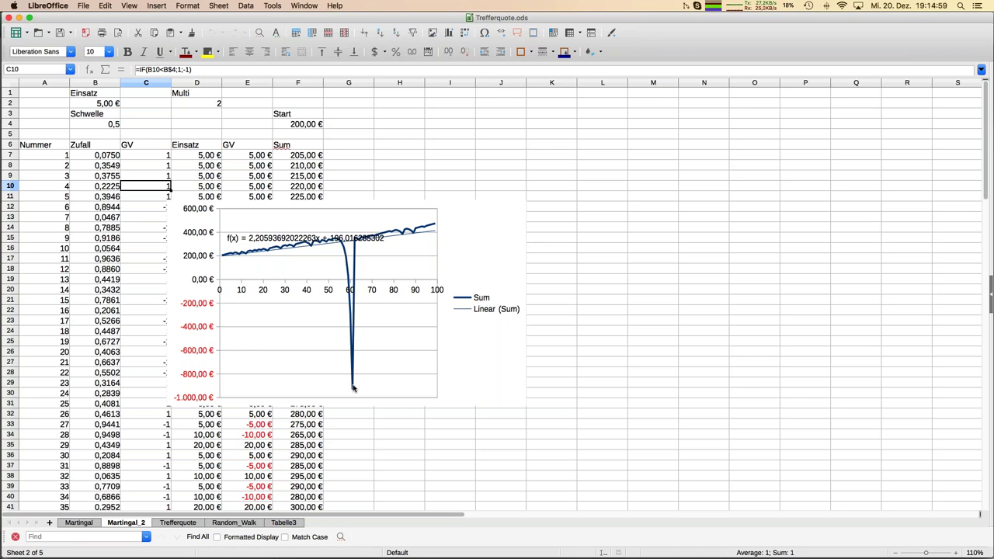
pyautogui.press('F9')
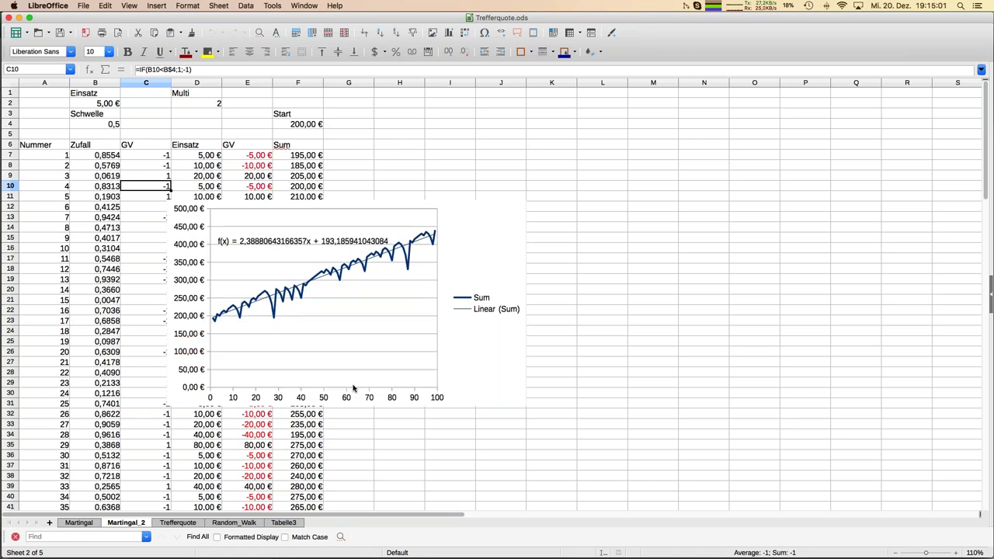
pyautogui.press('F9')
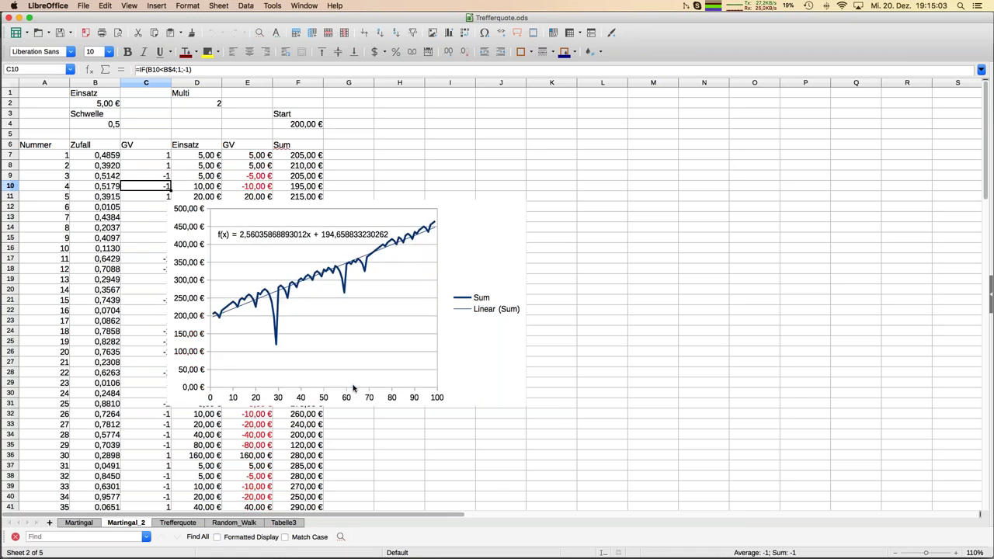
pyautogui.press('F9')
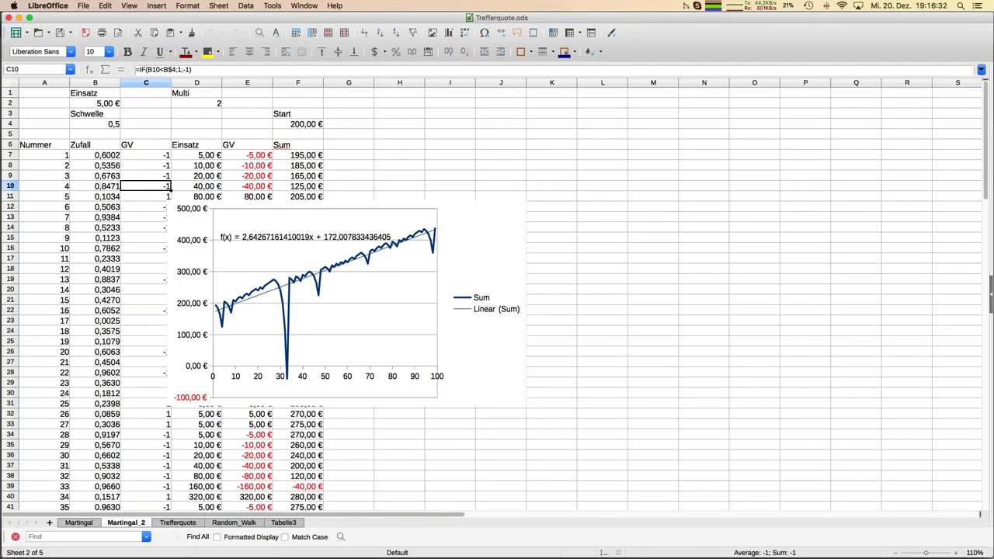
# Switch back to the Martingale presentation and advance to the Conclusion slide
pyautogui.press('super+grave')
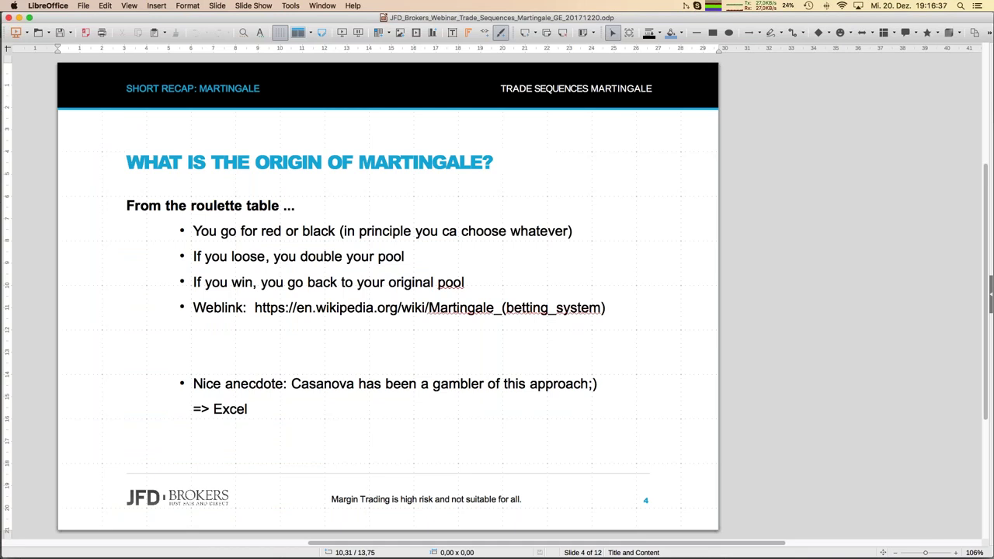
pyautogui.press('pagedown')
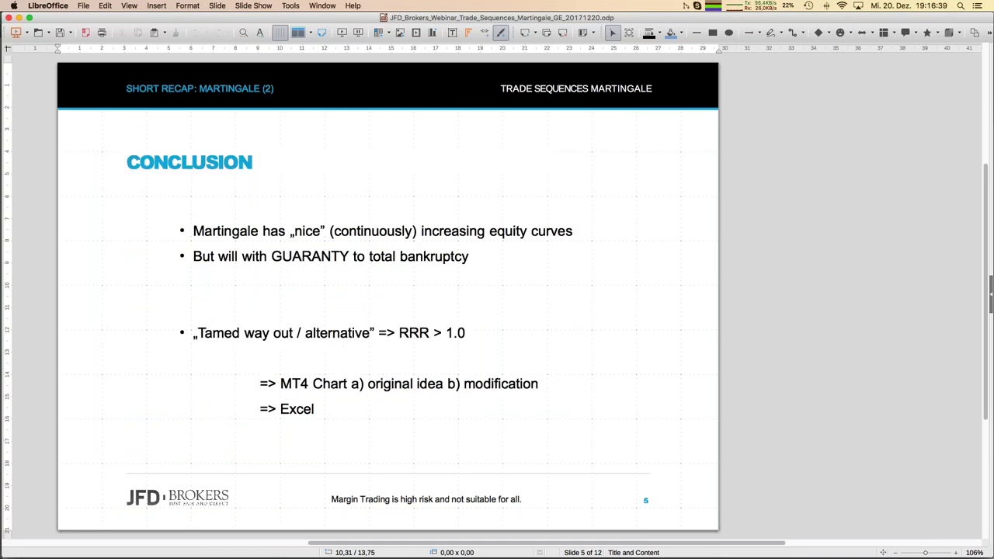
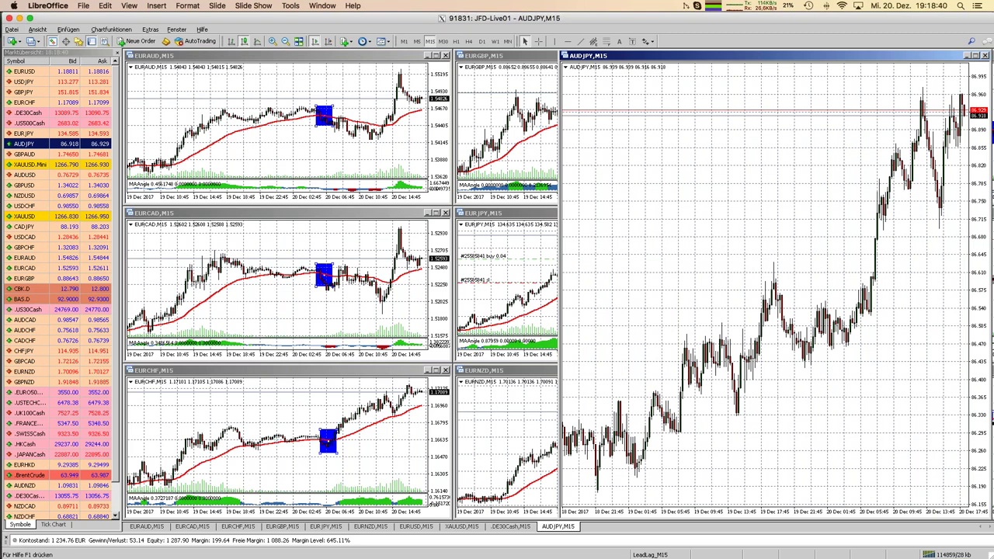
# Hide the symbol list, maximize the AUDJPY chart and set its timeframe to H1
pyautogui.click(118, 53)
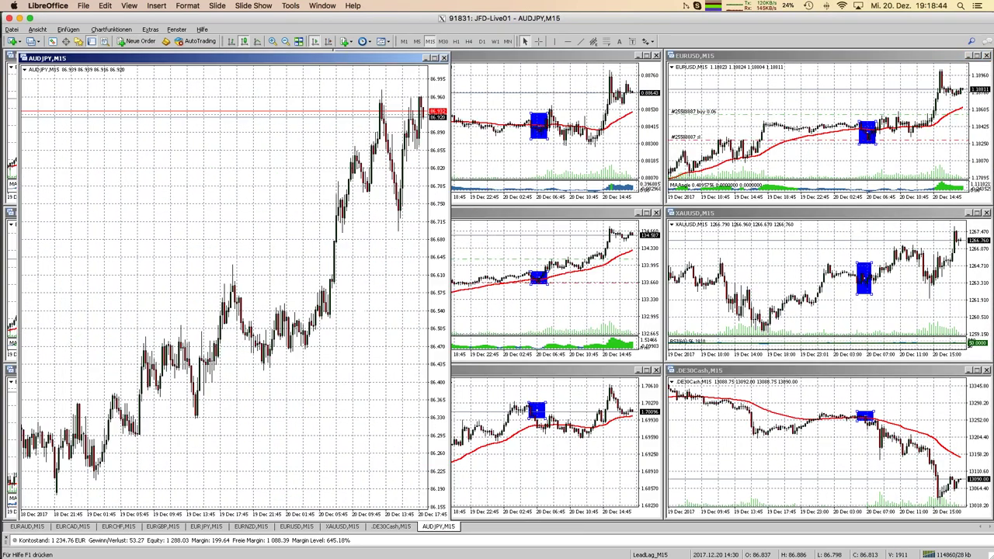
pyautogui.moveTo(233, 58); pyautogui.dragTo(559, 58)
pyautogui.moveTo(847, 197); pyautogui.dragTo(912, 203)
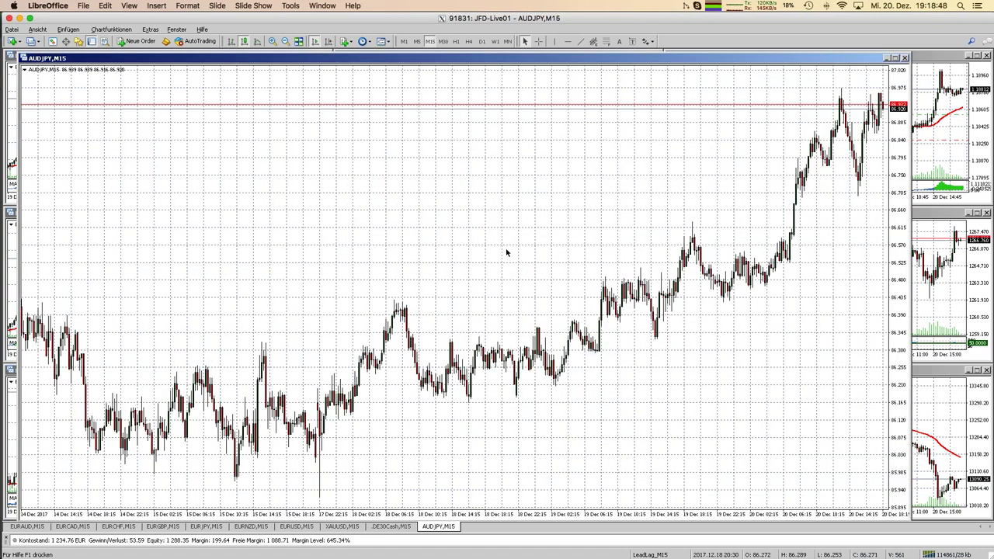
pyautogui.doubleClick(622, 60)
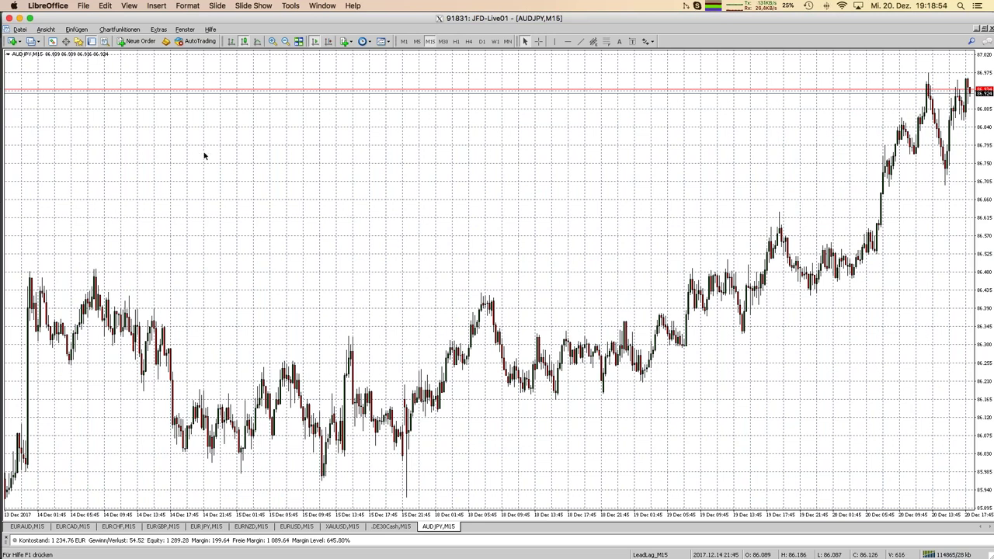
pyautogui.click(456, 42)
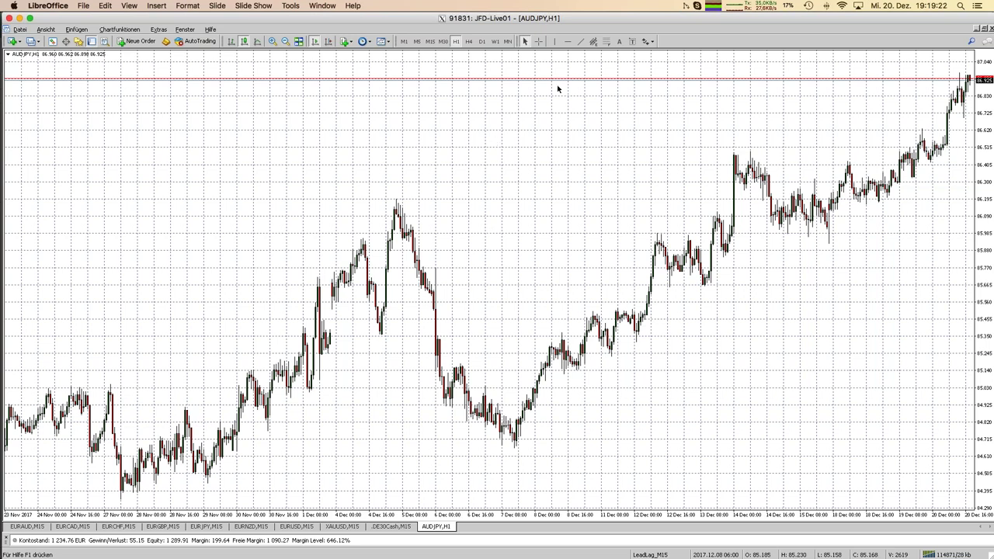
# Place horizontal lines on the AUDJPY chart at about 85.532, above the 11 December highs, and at about 85.217, below that day's low
pyautogui.click(568, 42)
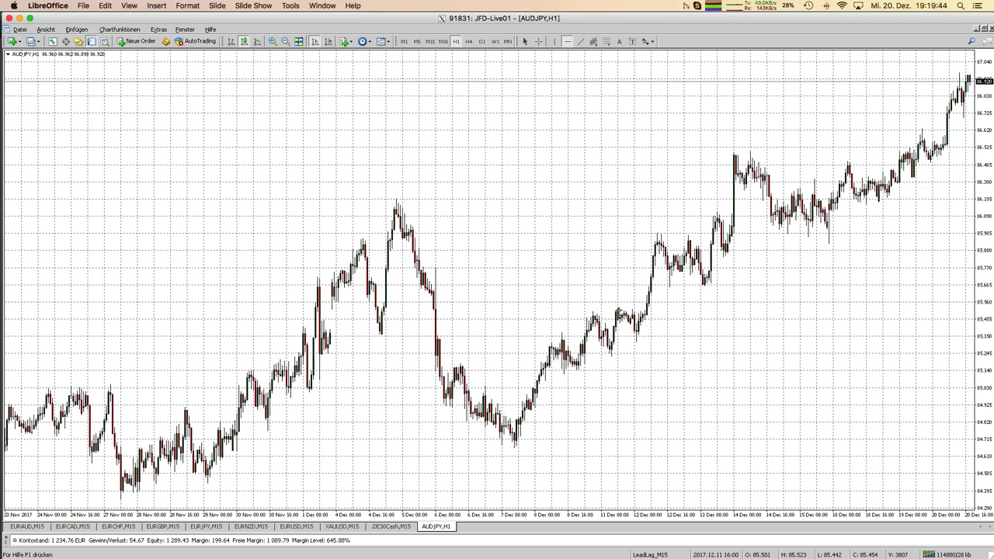
pyautogui.click(620, 310)
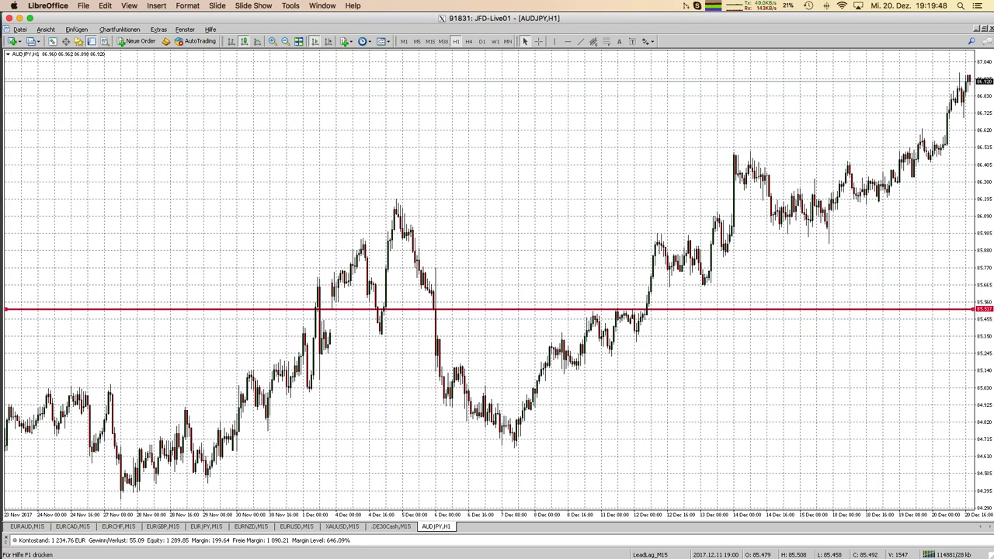
pyautogui.moveTo(625, 310); pyautogui.dragTo(624, 306)
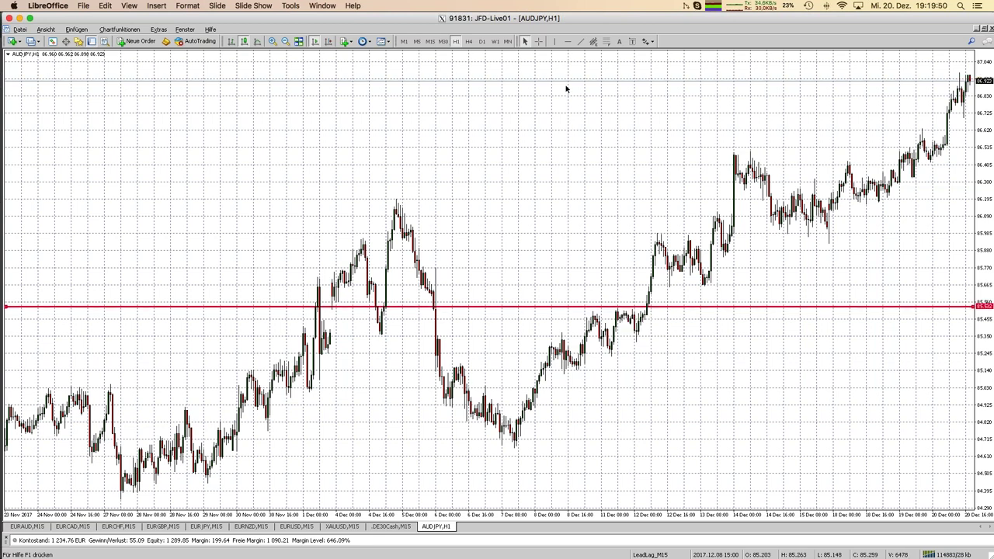
pyautogui.click(568, 41)
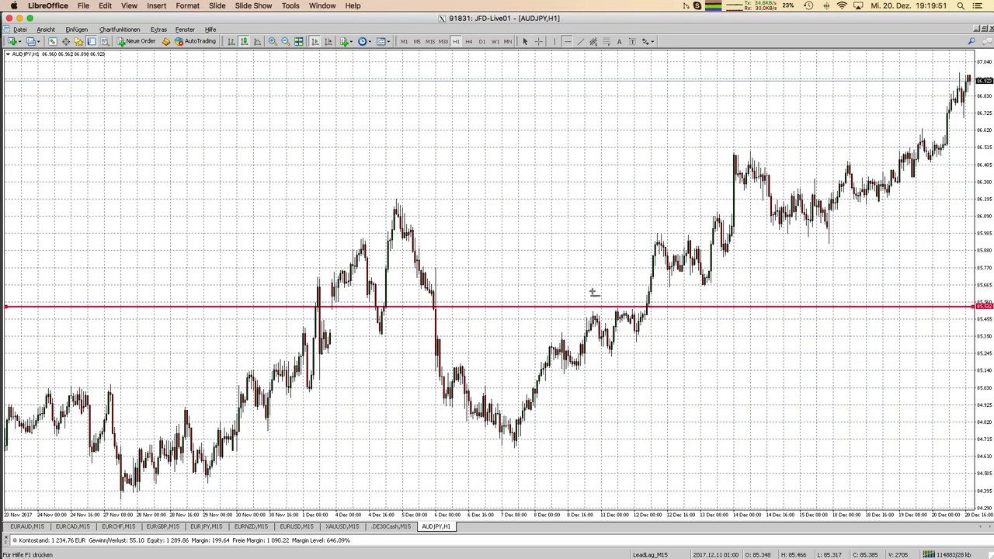
pyautogui.click(617, 357)
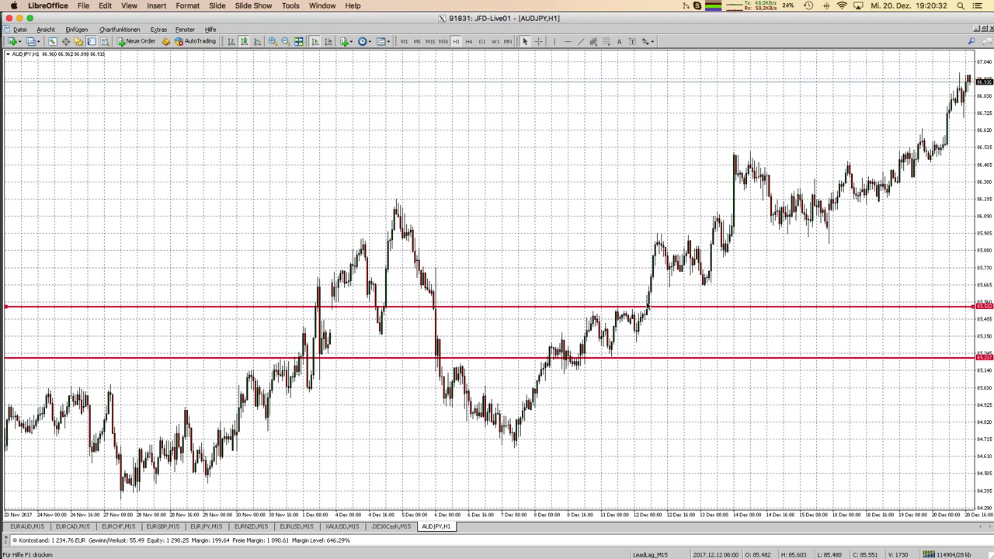
# Add a third horizontal line above the other two and move it up to about 86.304
pyautogui.click(568, 41)
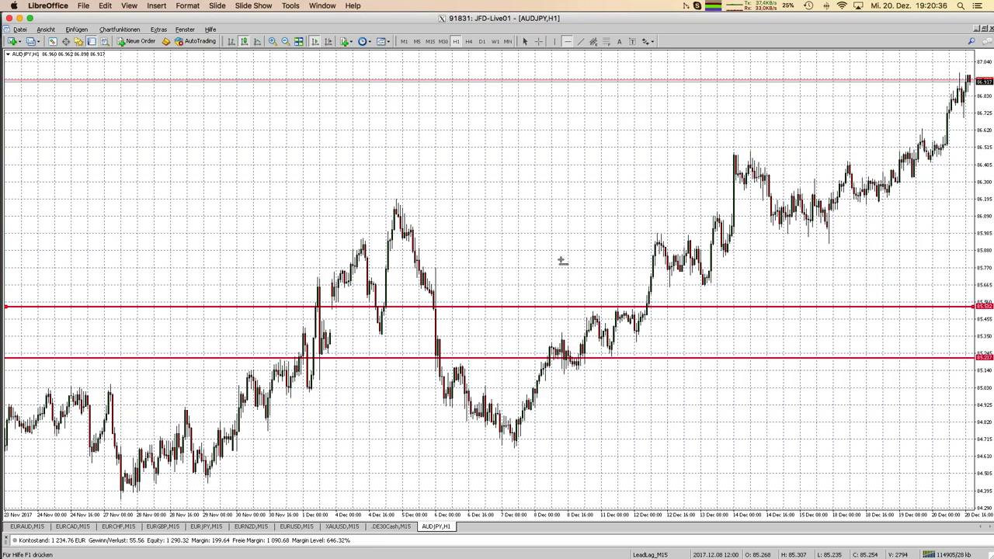
pyautogui.click(562, 256)
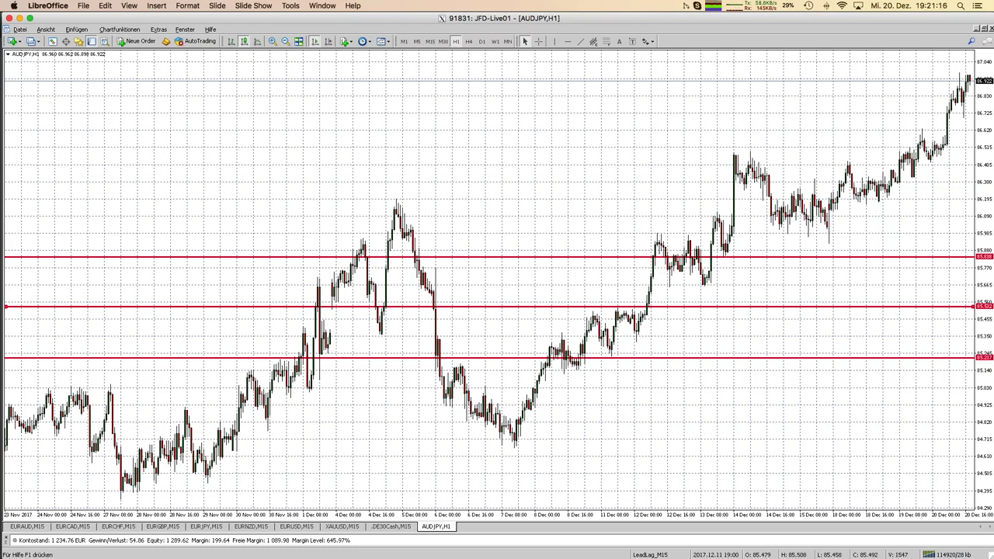
pyautogui.moveTo(623, 261); pyautogui.dragTo(612, 184)
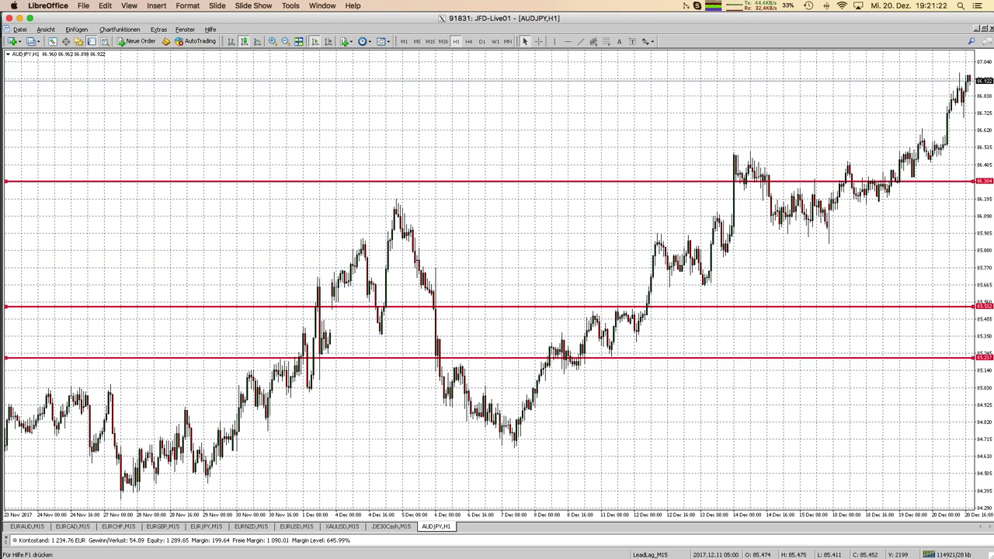
# Adjust the lower line to about 85.258 and the middle line to about 85.504, checking the 11 December range with the crosshair
pyautogui.moveTo(596, 359); pyautogui.dragTo(593, 353)
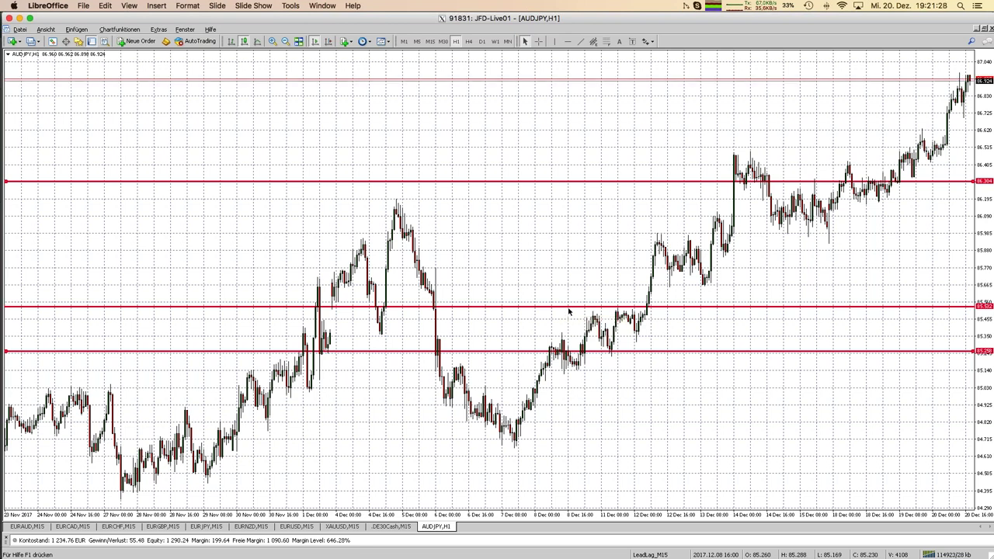
pyautogui.moveTo(568, 309); pyautogui.dragTo(567, 308)
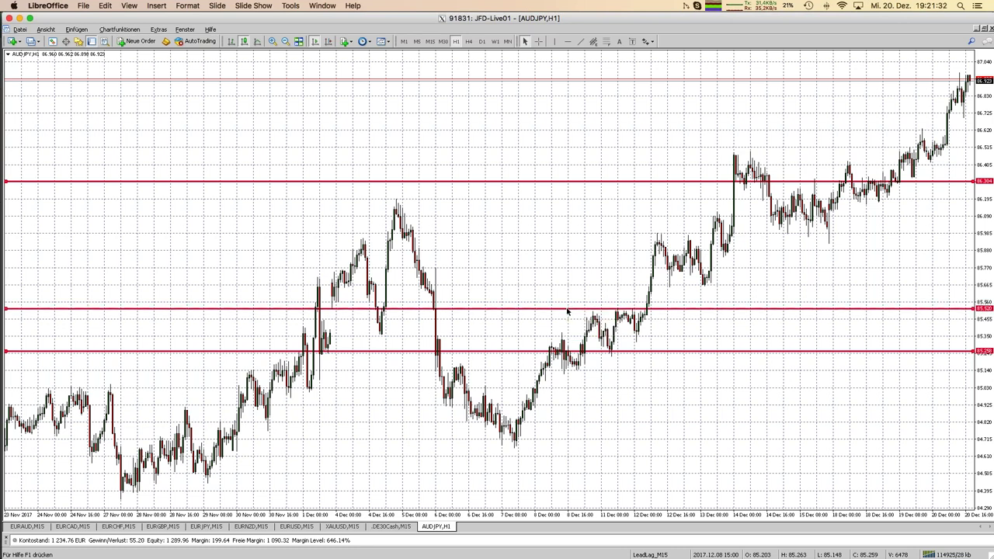
pyautogui.click(537, 43)
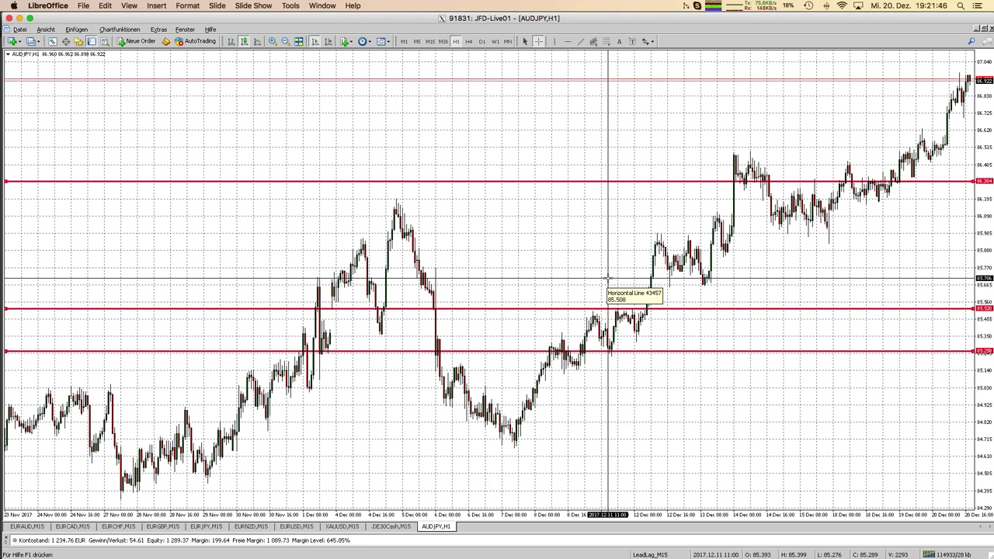
pyautogui.moveTo(608, 278); pyautogui.dragTo(614, 365)
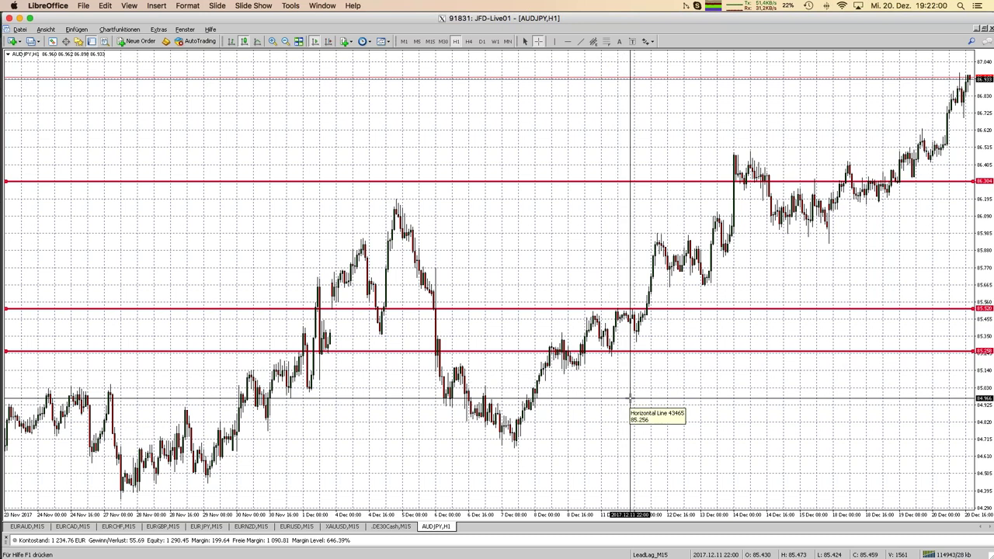
pyautogui.click(568, 311)
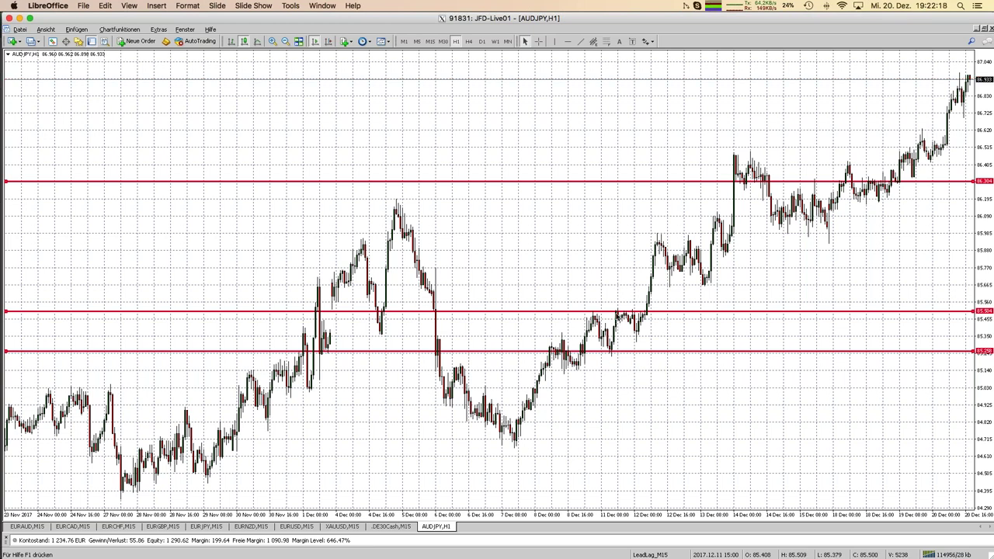
# Check the 11 December candle and lower the upper horizontal line to about 85.775
pyautogui.moveTo(617, 318)
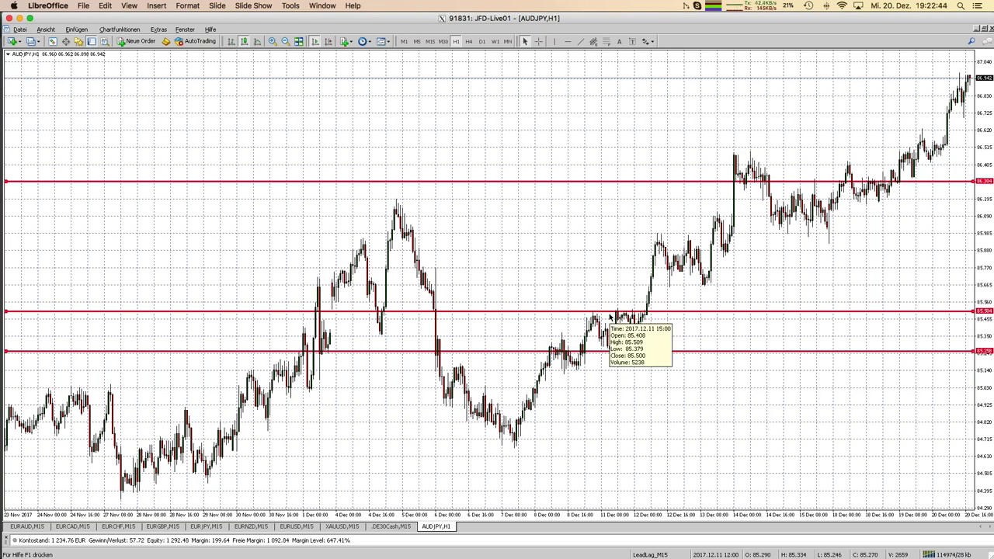
pyautogui.moveTo(612, 354)
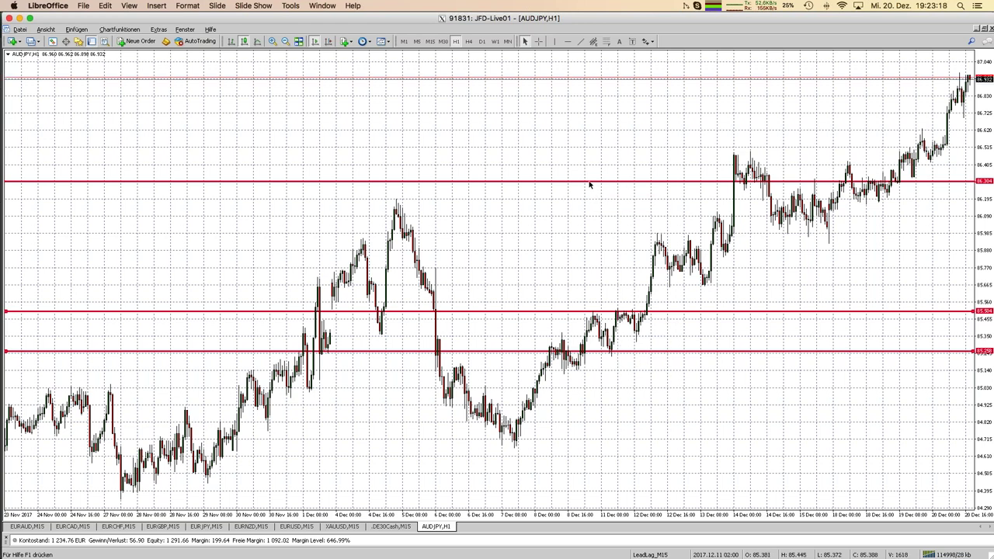
pyautogui.moveTo(587, 181); pyautogui.dragTo(587, 270)
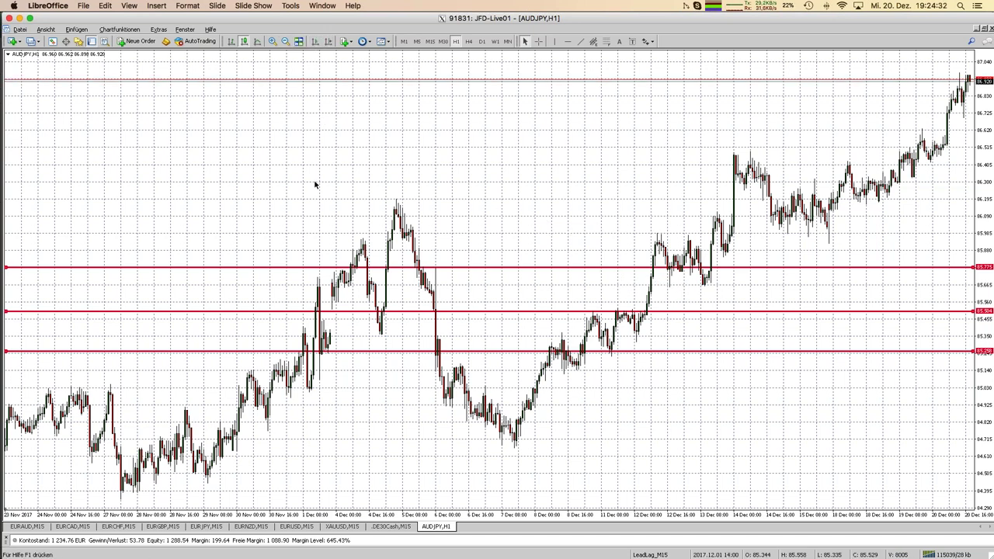
# On the mid-November to early-December section, move the upper line to about 86.690, the lower to 84.870 and the middle to 84.667
pyautogui.scroll(5, 315, 184)
pyautogui.scroll(5, 315, 184)
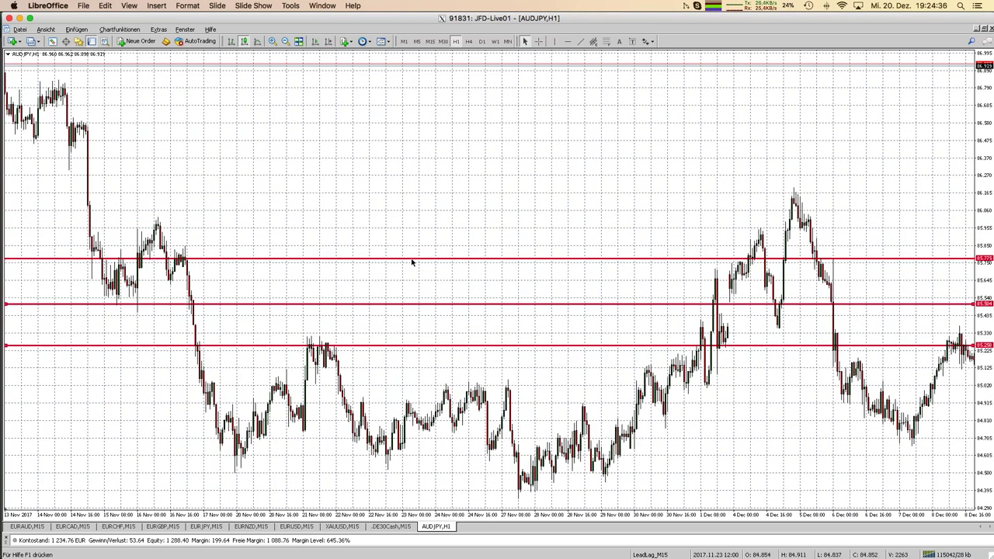
pyautogui.moveTo(412, 259); pyautogui.dragTo(412, 105)
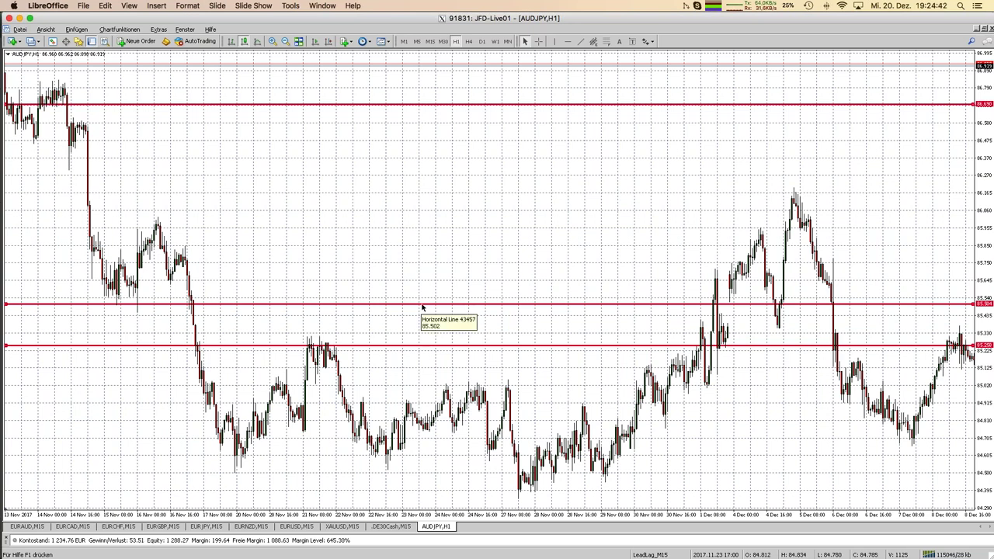
pyautogui.moveTo(425, 349); pyautogui.dragTo(417, 411)
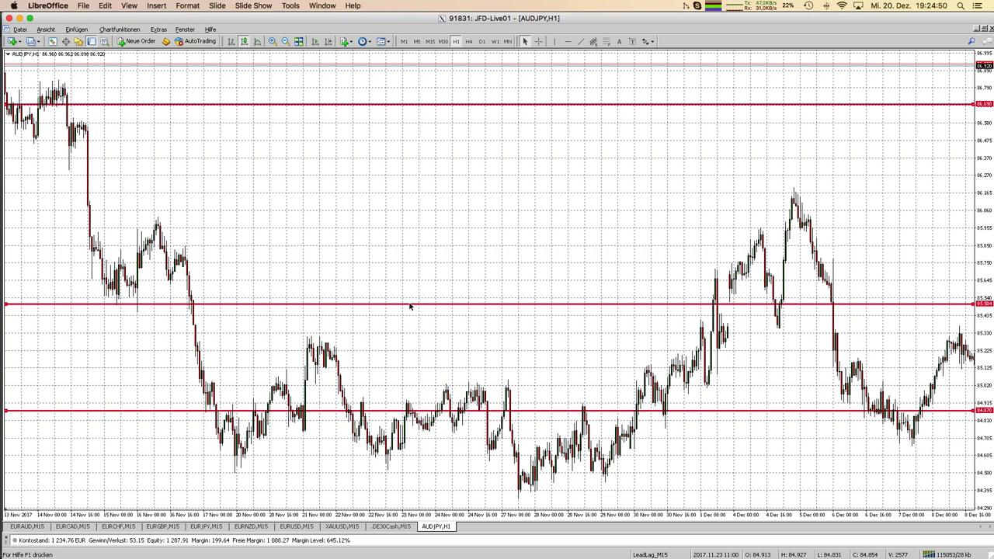
pyautogui.moveTo(399, 303); pyautogui.dragTo(394, 447)
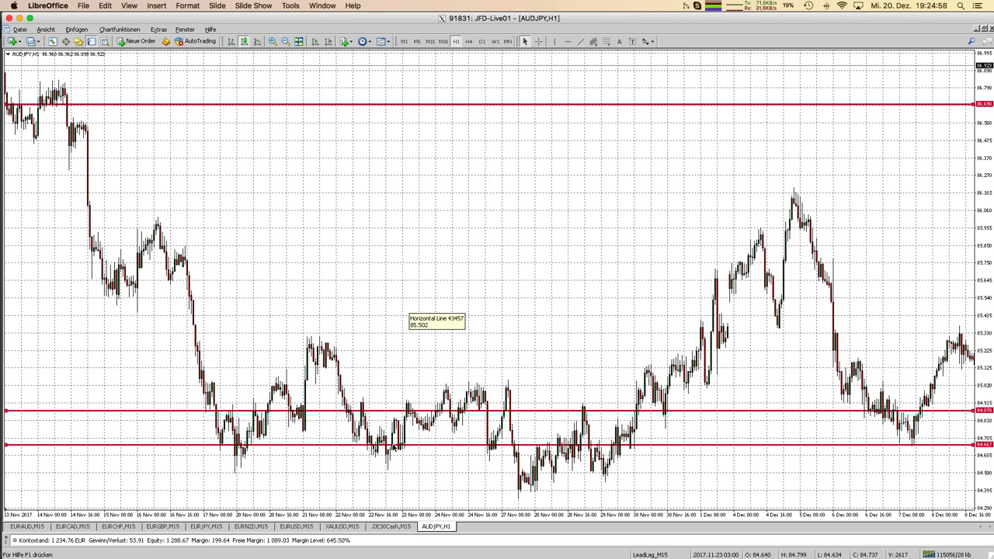
# Lower the bottom horizontal line to about 84.581 and add a vertical line at 22 November 2017 21:00
pyautogui.moveTo(395, 447)
pyautogui.mouseDown()
pyautogui.moveTo(390, 472)
pyautogui.moveTo(395, 463)
pyautogui.mouseUp()
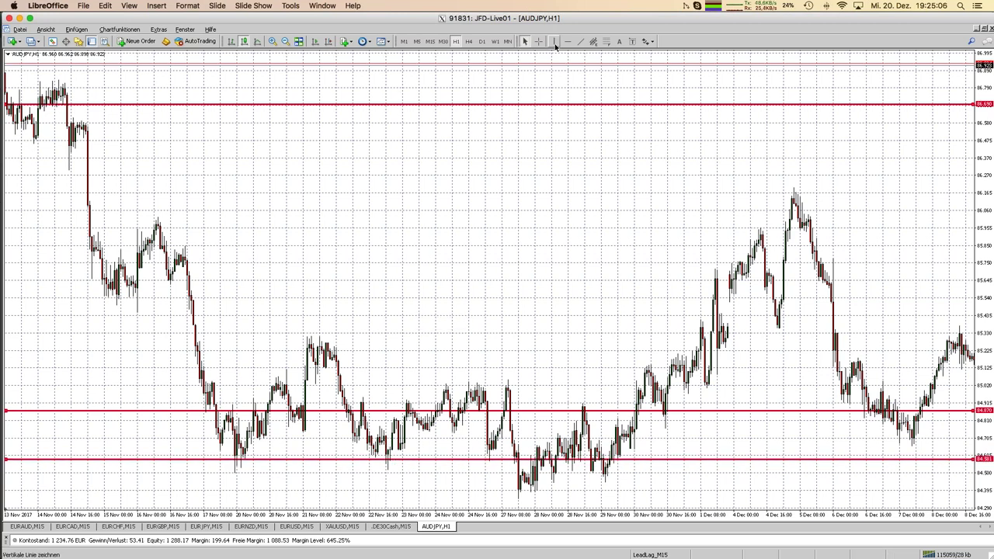
pyautogui.click(554, 43)
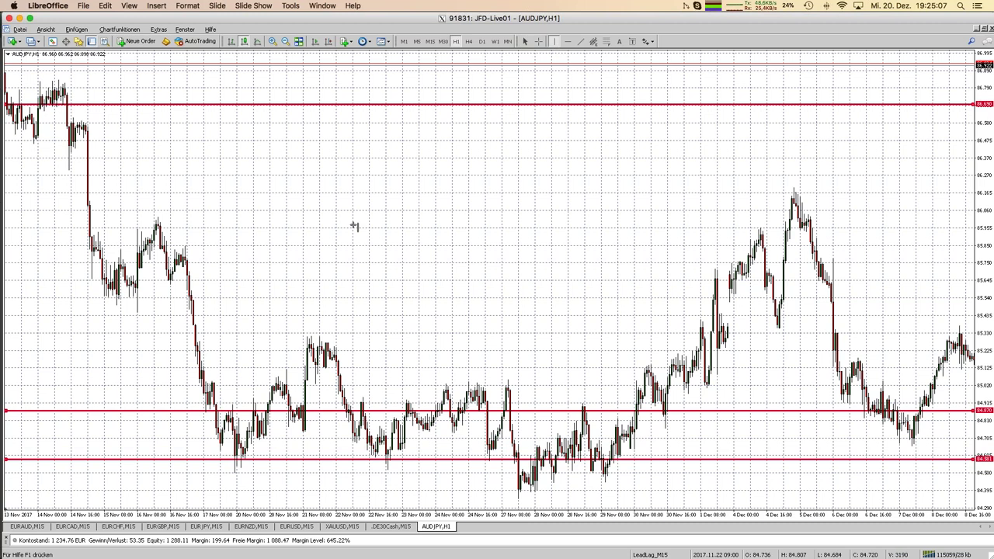
pyautogui.click(380, 354)
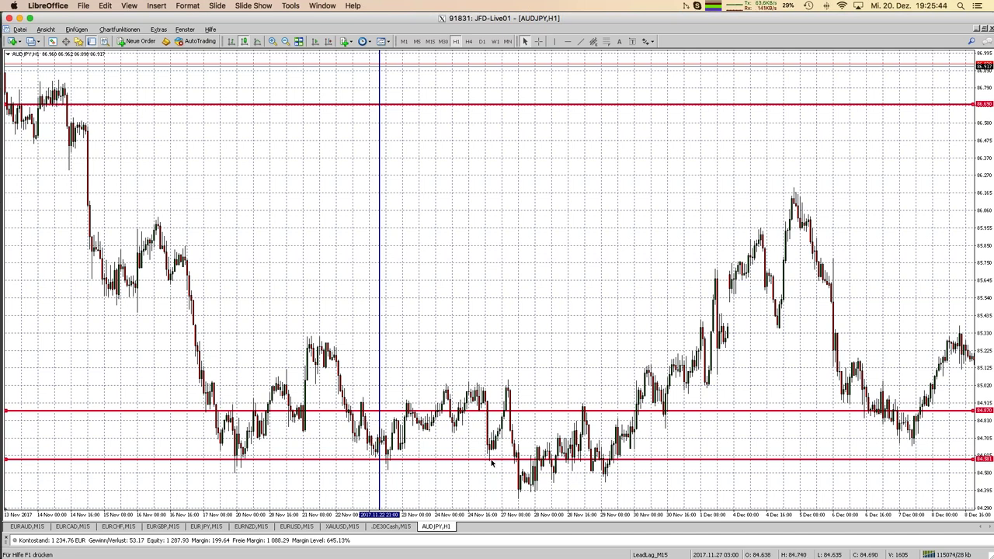
# Check the 29 November candles against the bottom line with the crosshair and lower the upper horizontal line to about 85.195
pyautogui.click(538, 41)
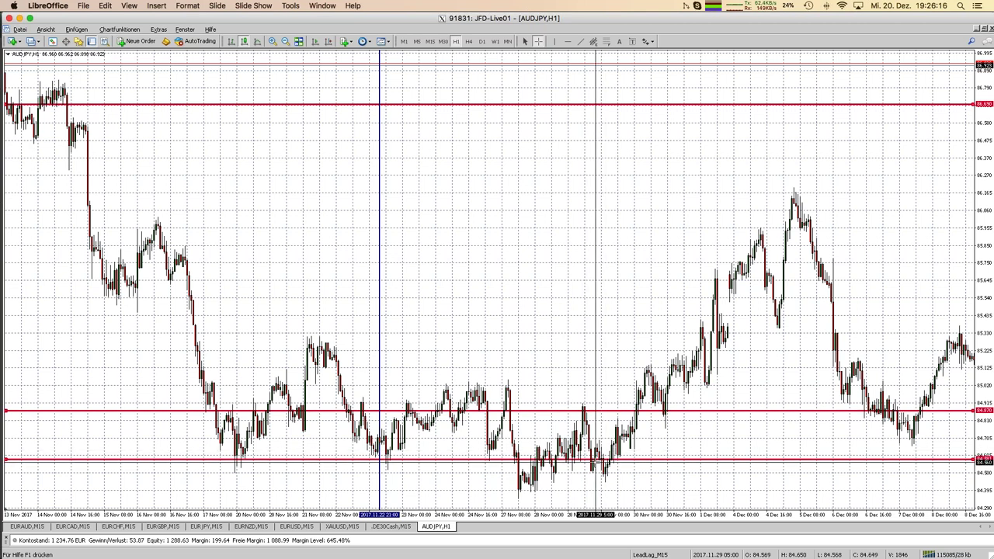
pyautogui.press('Escape')
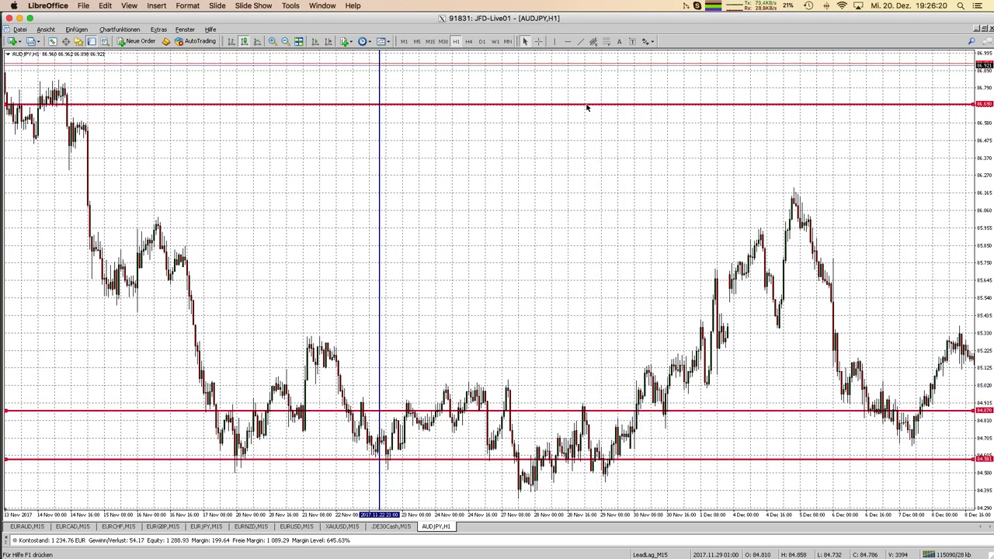
pyautogui.moveTo(587, 107); pyautogui.dragTo(539, 357)
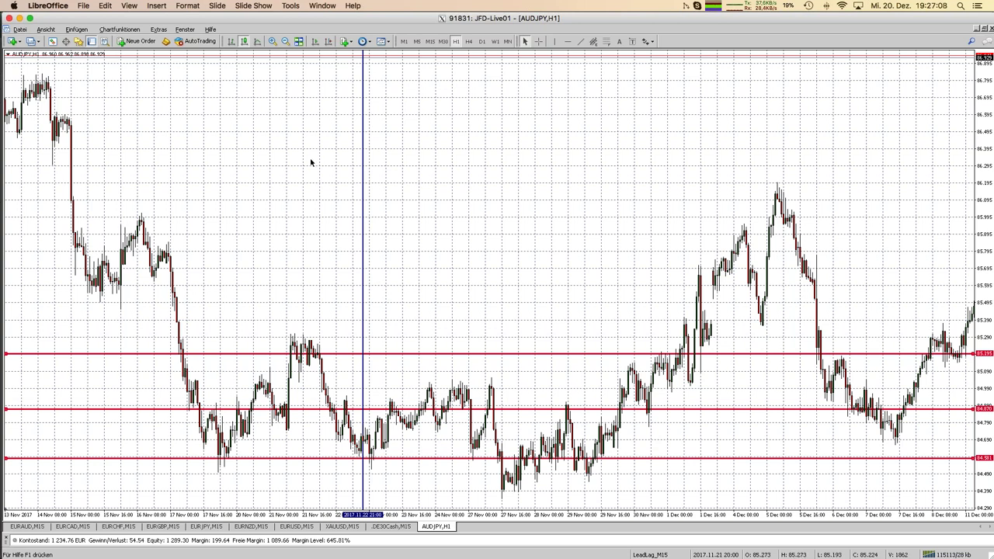
# Switch to LibreOffice and bring up the Range_Martingale.ods spreadsheet
pyautogui.click(323, 6)
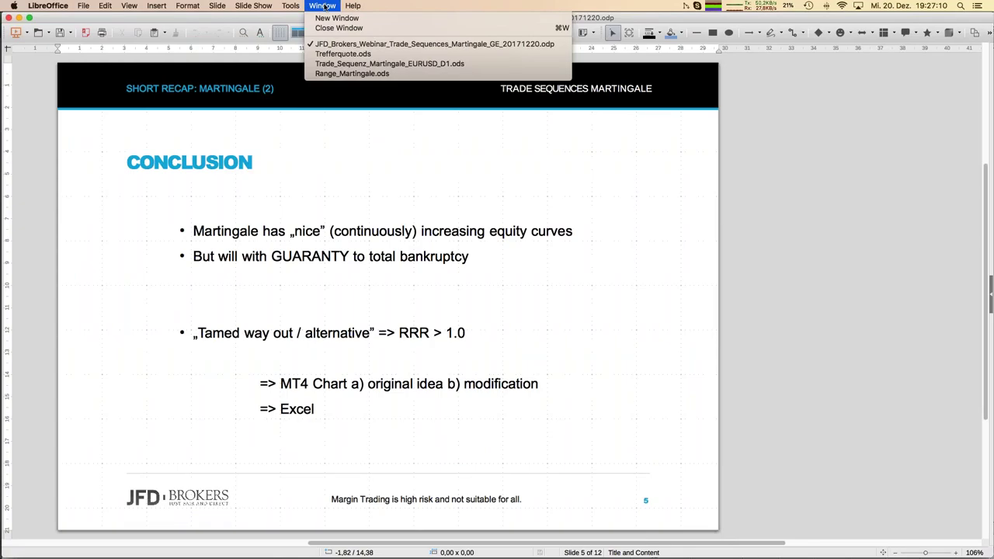
pyautogui.click(51, 265)
pyautogui.click(322, 6)
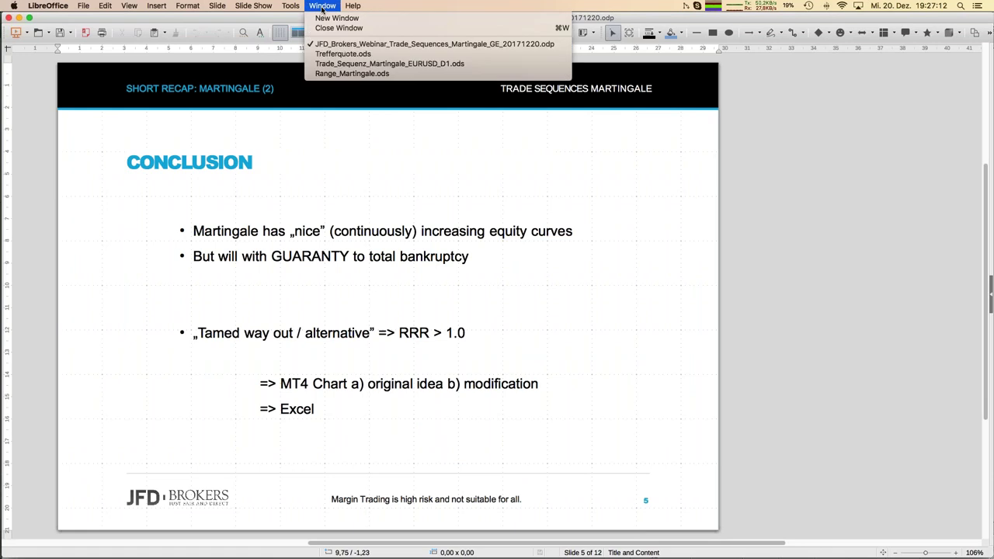
pyautogui.click(337, 73)
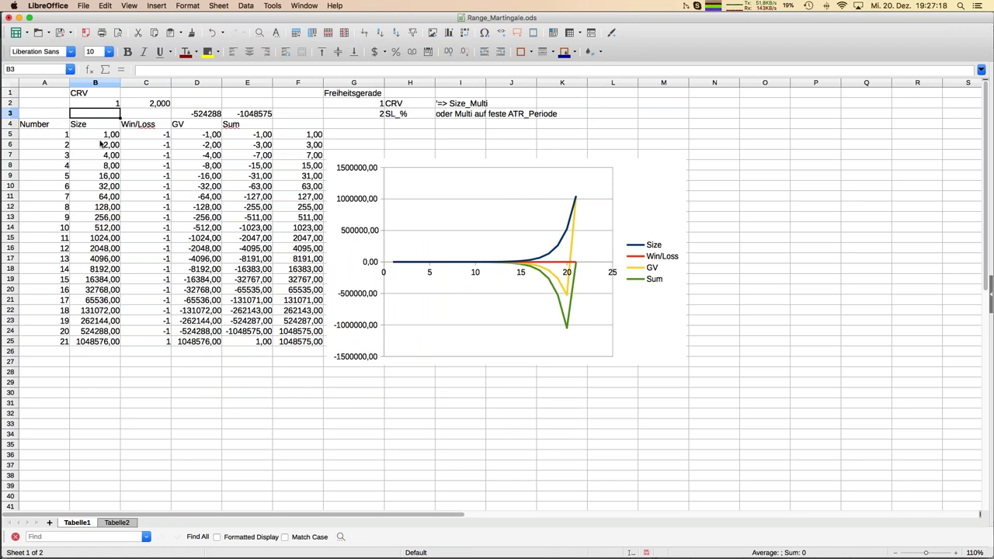
# Change the CRV heading in cell B1 to RRR
pyautogui.doubleClick(87, 93)
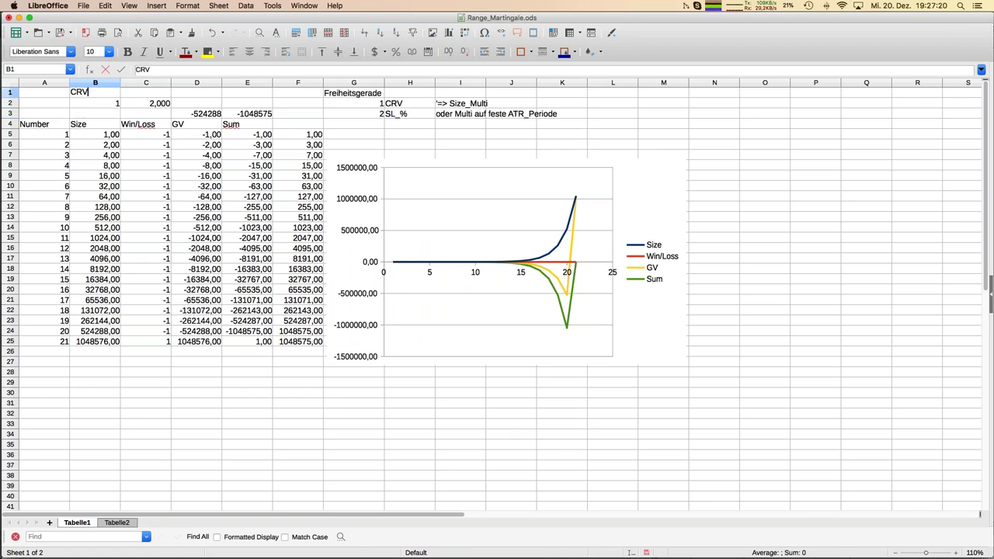
pyautogui.doubleClick(88, 93)
pyautogui.write('RRR')
pyautogui.press('Return')
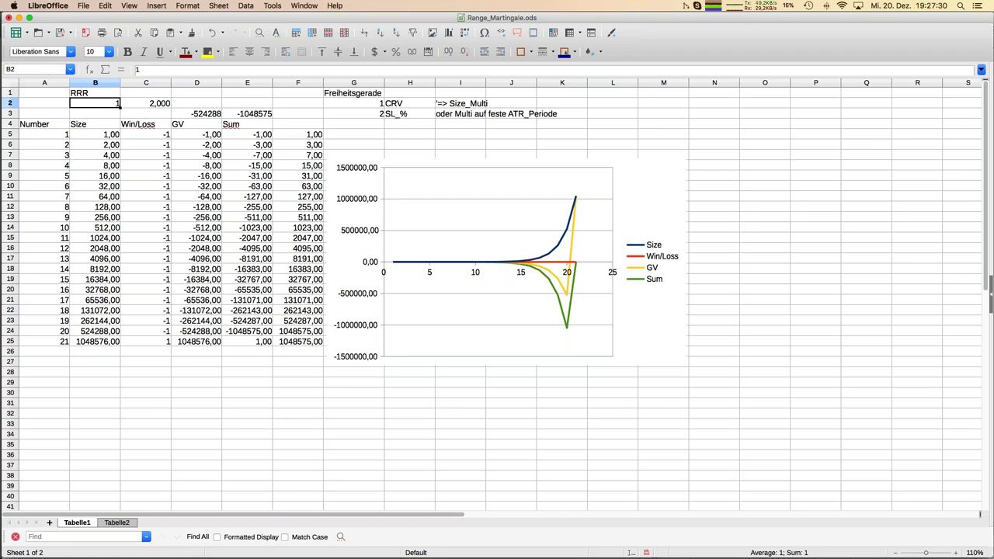
# Examine the first trade's number, size and result, and follow the Size column down to trade 21
pyautogui.click(95, 135)
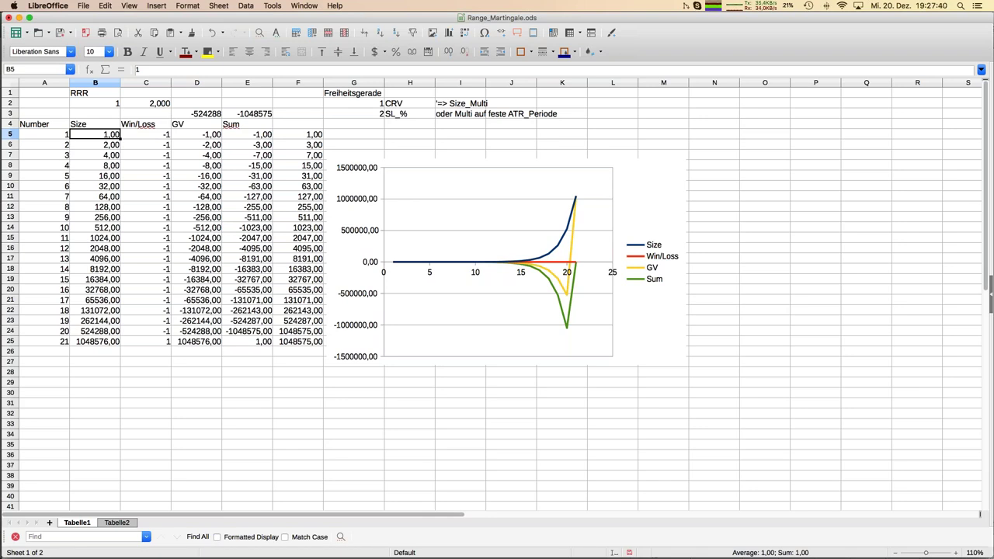
pyautogui.click(45, 134)
pyautogui.click(95, 134)
pyautogui.click(145, 134)
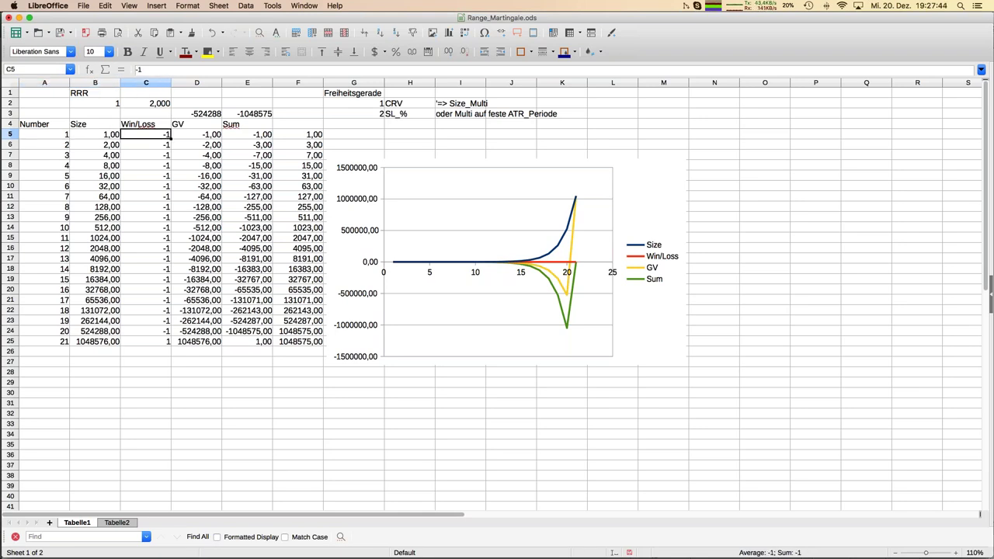
pyautogui.press('Down')
pyautogui.press('Left')
pyautogui.press('Down')
pyautogui.press('Down')
pyautogui.press('Down')
pyautogui.press('Down')
pyautogui.press('Down')
pyautogui.press('Down')
pyautogui.press('Down')
pyautogui.press('Down')
pyautogui.press('Down')
pyautogui.press('Down')
pyautogui.press('Down')
pyautogui.press('Down')
pyautogui.press('Down')
pyautogui.press('Down')
pyautogui.press('Down')
pyautogui.press('Down')
pyautogui.press('Down')
pyautogui.press('Down')
pyautogui.press('Down')
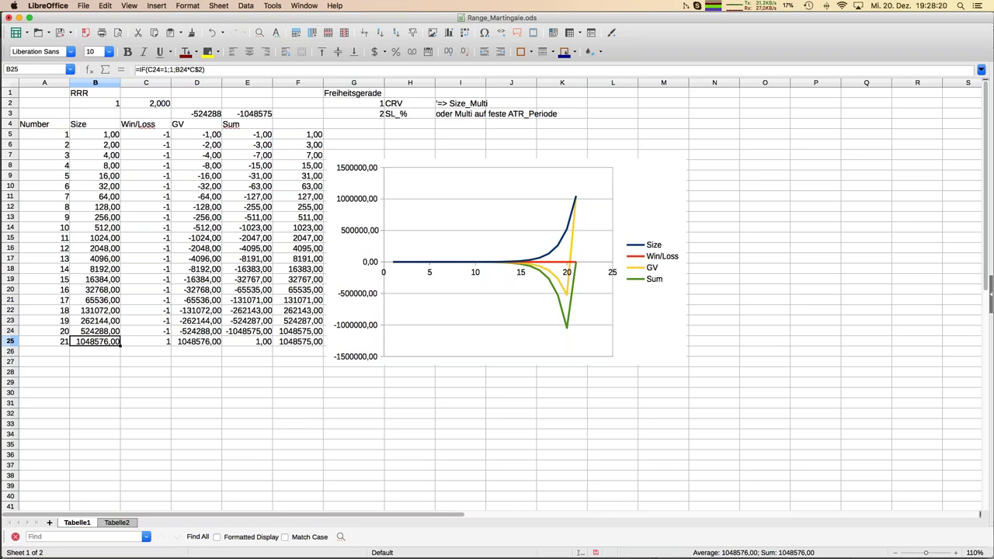
# Set the fifth trade's Win/Loss value in C9 to 1
pyautogui.press('Up')
pyautogui.press('Up')
pyautogui.press('Up')
pyautogui.press('Up')
pyautogui.press('Up')
pyautogui.press('Up')
pyautogui.press('Up')
pyautogui.press('Up')
pyautogui.press('Up')
pyautogui.press('Up')
pyautogui.press('Up')
pyautogui.press('Up')
pyautogui.press('Up')
pyautogui.press('Up')
pyautogui.press('Up')
pyautogui.press('Up')
pyautogui.press('Up')
pyautogui.press('Up')
pyautogui.press('Down')
pyautogui.press('Down')
pyautogui.press('Right')
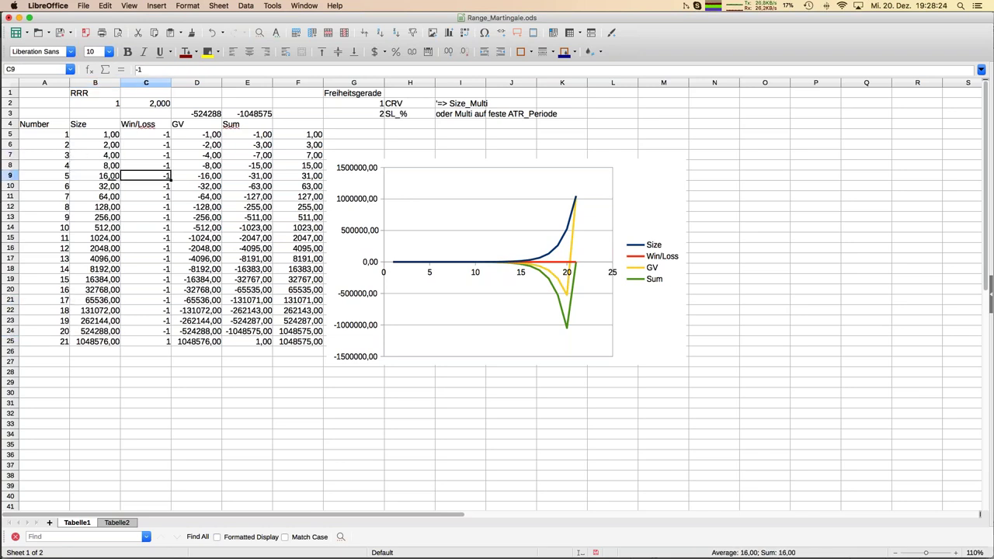
pyautogui.write('1')
pyautogui.press('Return')
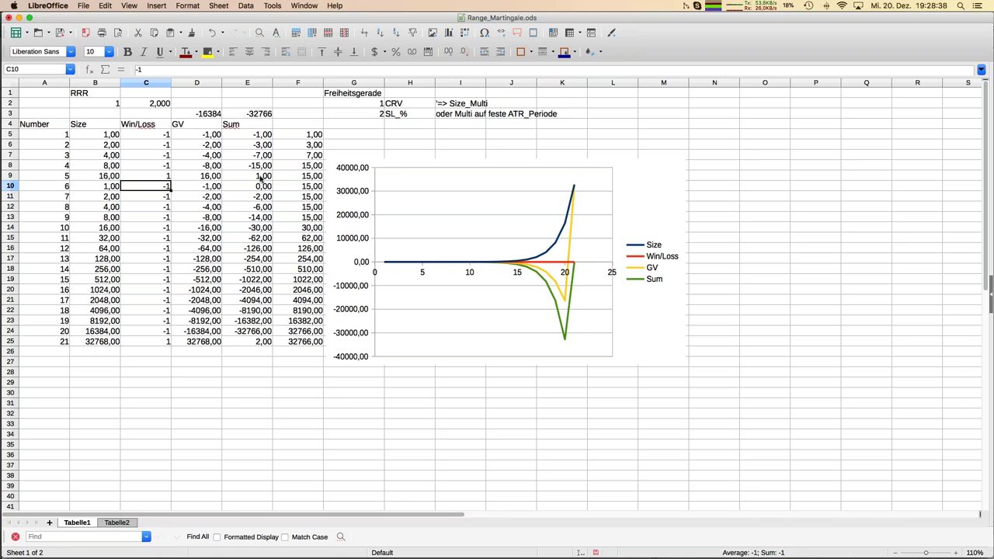
# Undo the last change to the fifth trade's Win/Loss value
pyautogui.press('super+z')
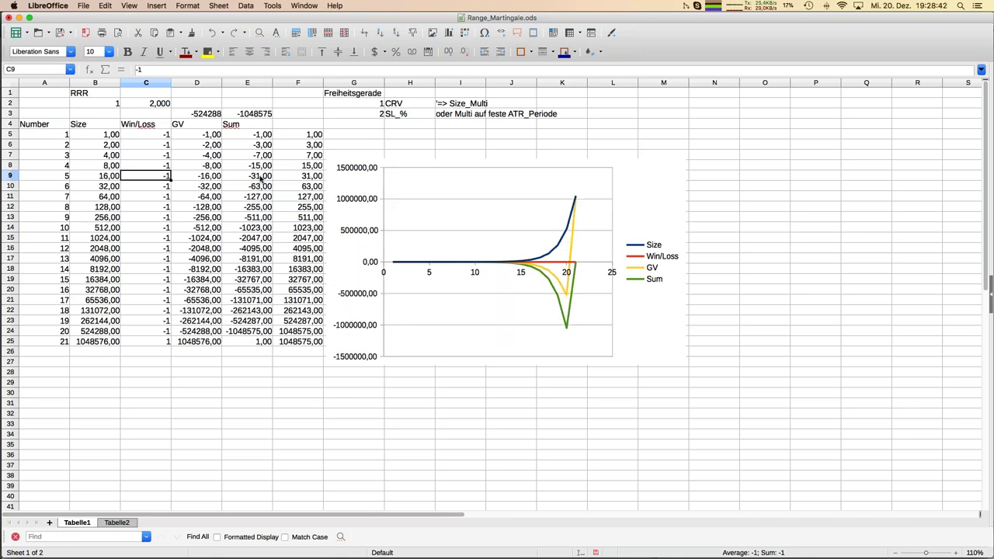
pyautogui.press('Up')
pyautogui.press('Up')
pyautogui.press('Up')
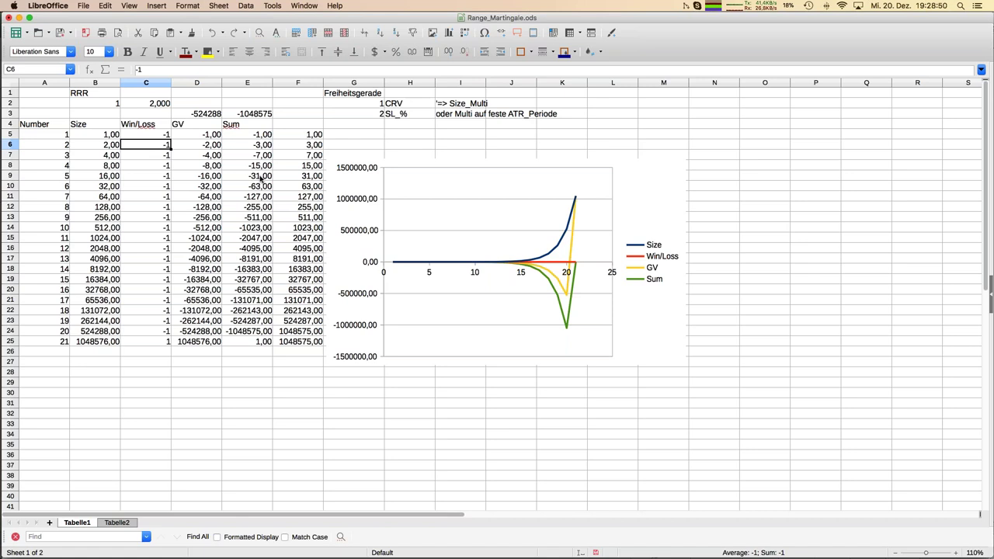
# Switch to the AUDJPY H1 chart in MetaTrader and raise the upper horizontal line to about 85.549
pyautogui.press('super+Tab')
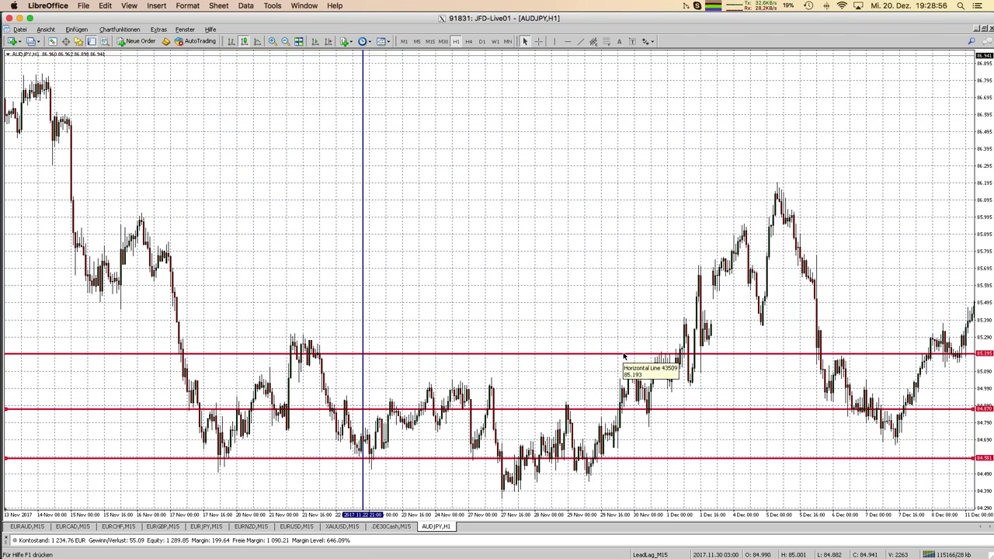
pyautogui.moveTo(623, 355); pyautogui.dragTo(618, 293)
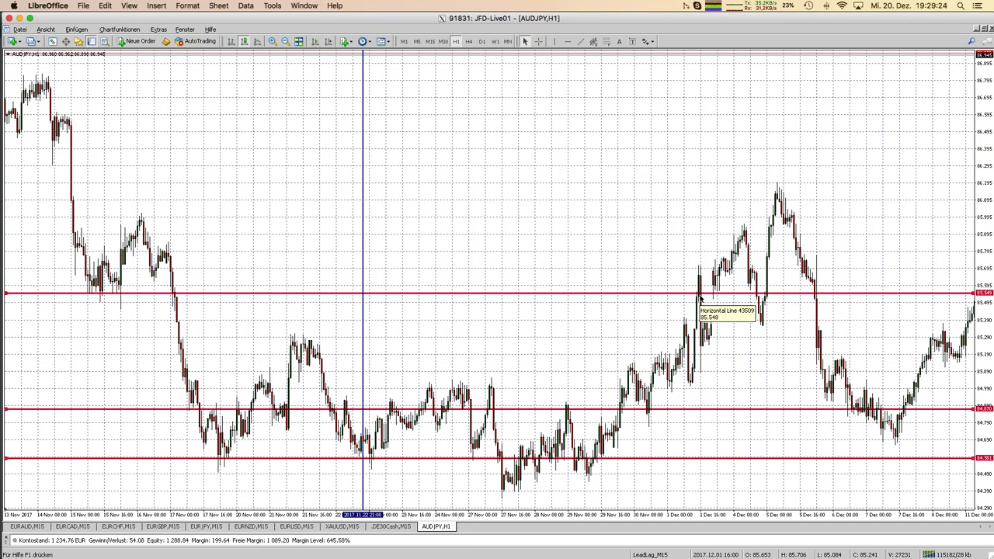
# Return to the Range_Martingale.ods spreadsheet and set the RRR value in B2 to 2
pyautogui.press('super+Tab')
pyautogui.press('Up')
pyautogui.press('Up')
pyautogui.press('Up')
pyautogui.press('Up')
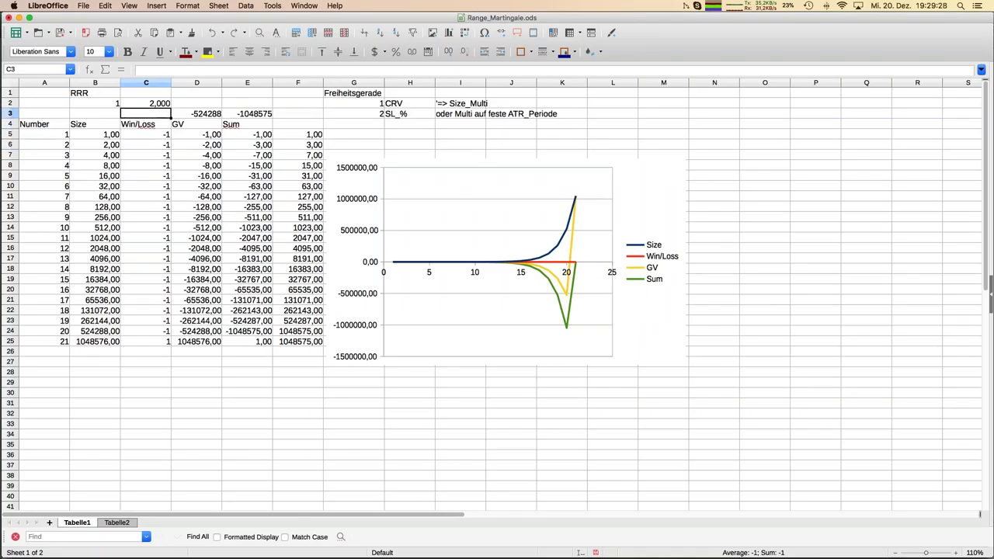
pyautogui.click(95, 103)
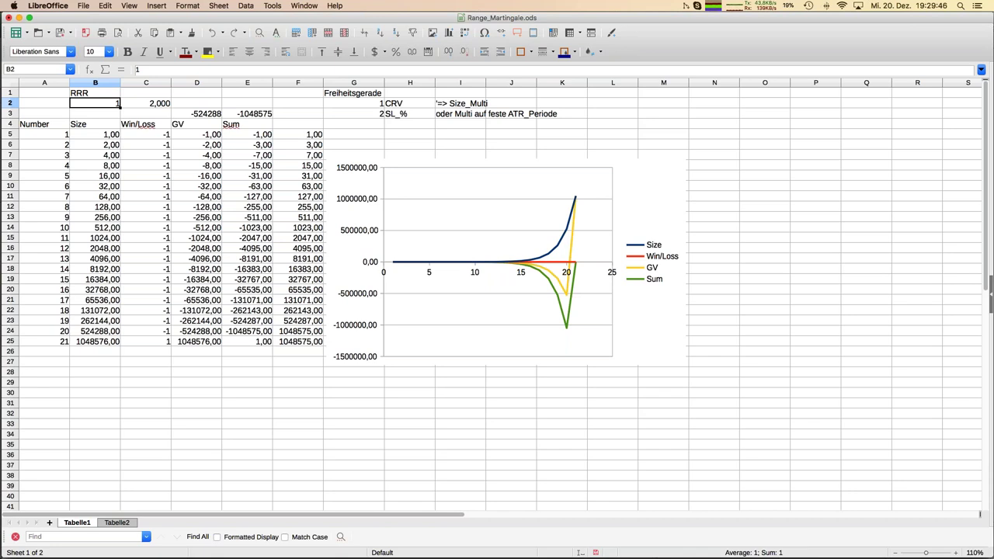
pyautogui.write('2')
pyautogui.press('Return')
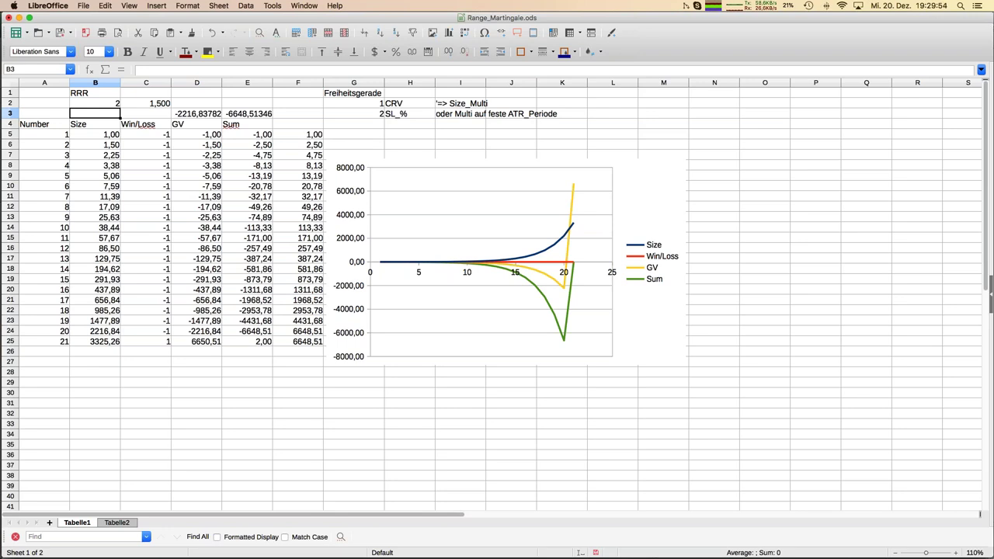
# Examine the first trade sizes and the size multiplier formula in C2
pyautogui.press('Down')
pyautogui.press('Down')
pyautogui.press('Down')
pyautogui.press('Up')
pyautogui.press('Up')
pyautogui.press('Up')
pyautogui.press('Up')
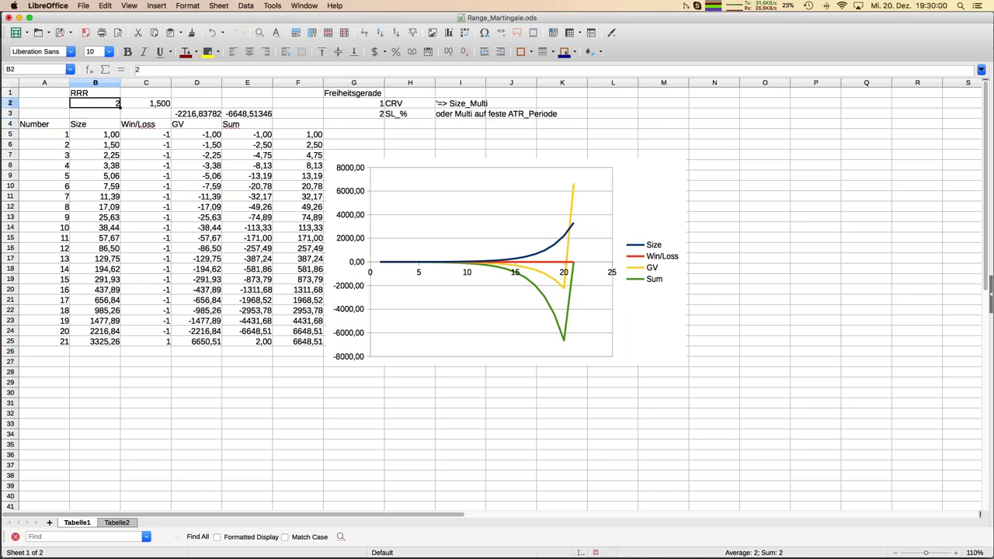
pyautogui.click(146, 103)
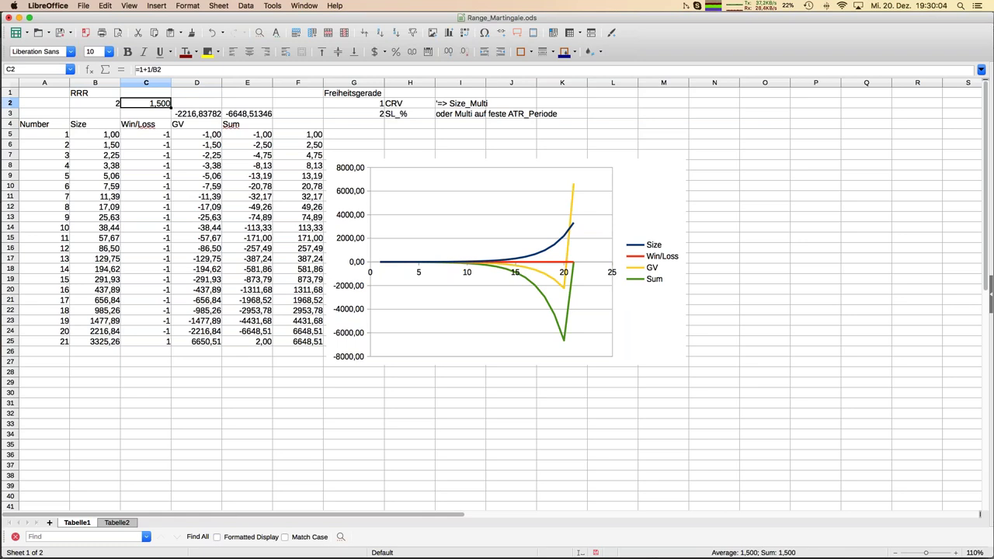
# Mark the fifth trade as a win by setting its Win/Loss value in C9 to 1
pyautogui.press('Down')
pyautogui.press('Down')
pyautogui.press('Down')
pyautogui.press('Down')
pyautogui.press('Down')
pyautogui.press('Down')
pyautogui.press('Down')
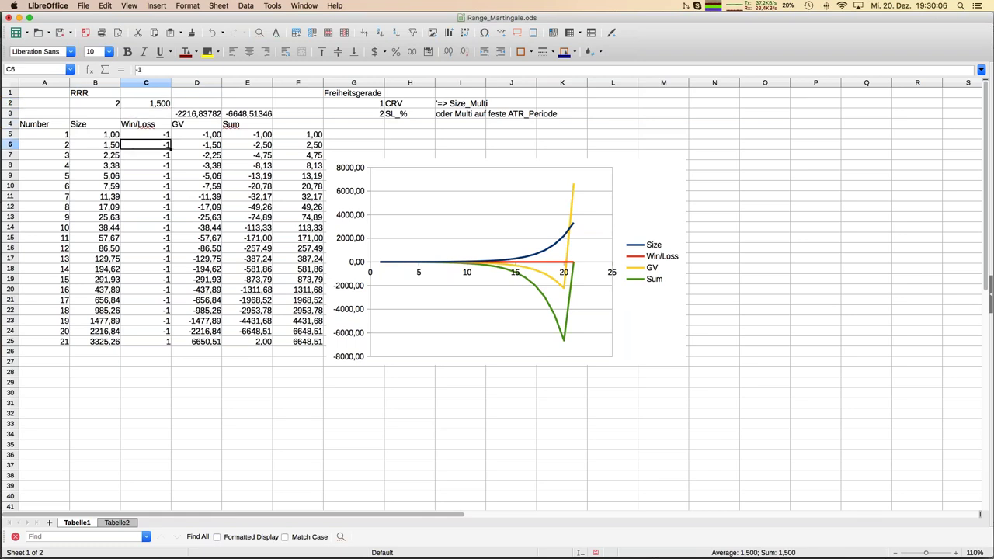
pyautogui.press('Left')
pyautogui.press('Left')
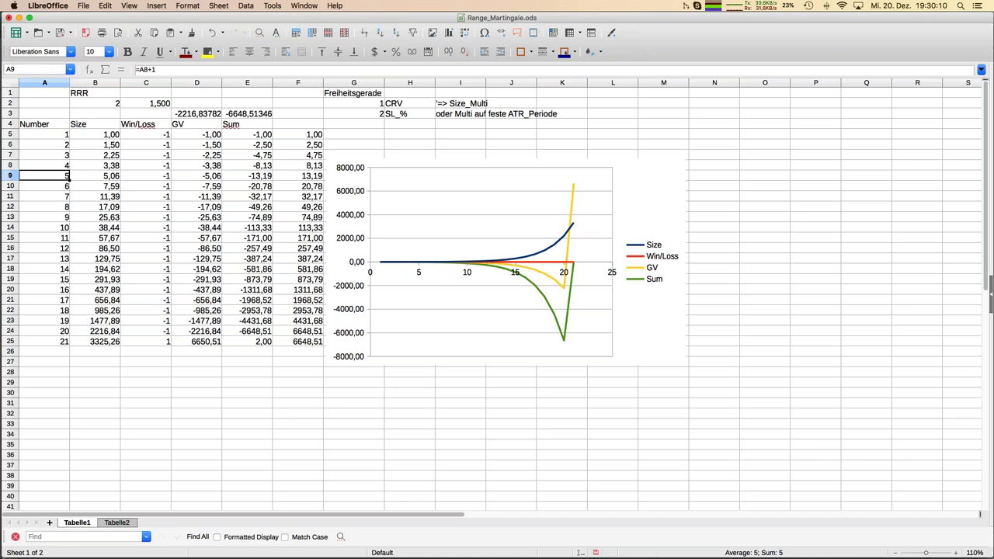
pyautogui.press('Right')
pyautogui.press('Right')
pyautogui.write('1')
pyautogui.press('Return')
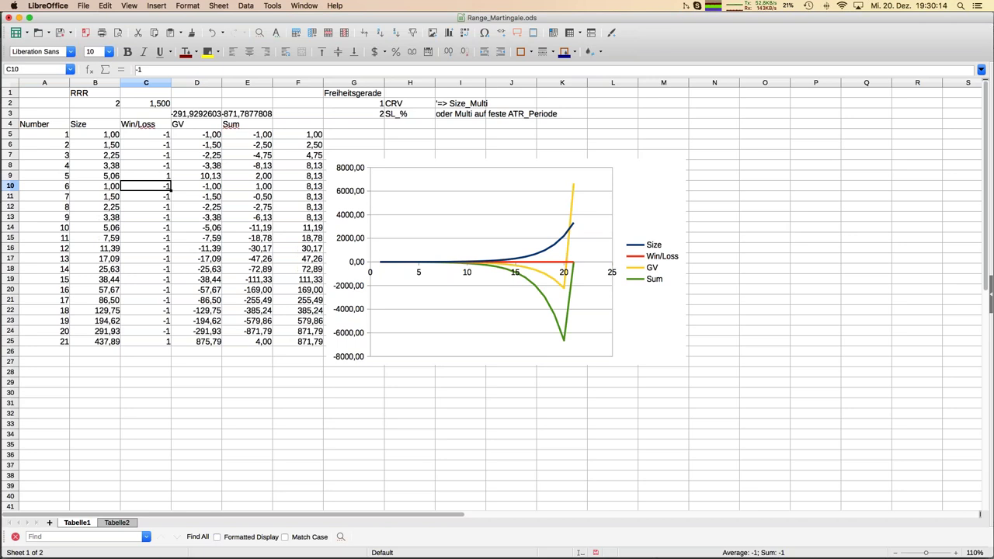
# Set the RRR value in B2 to 1 for comparison with the fifth trade won
pyautogui.click(146, 175)
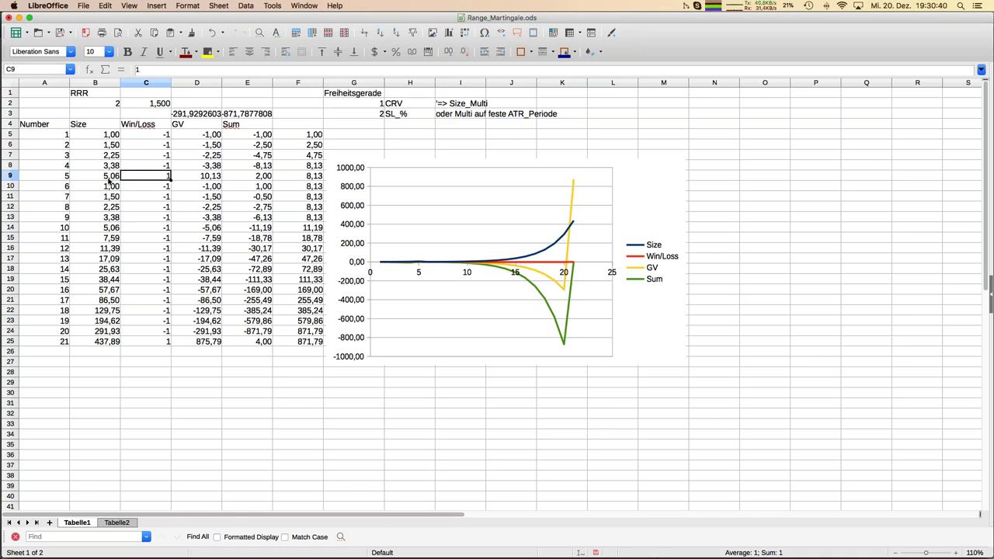
pyautogui.click(111, 104)
pyautogui.write('1')
pyautogui.press('Return')
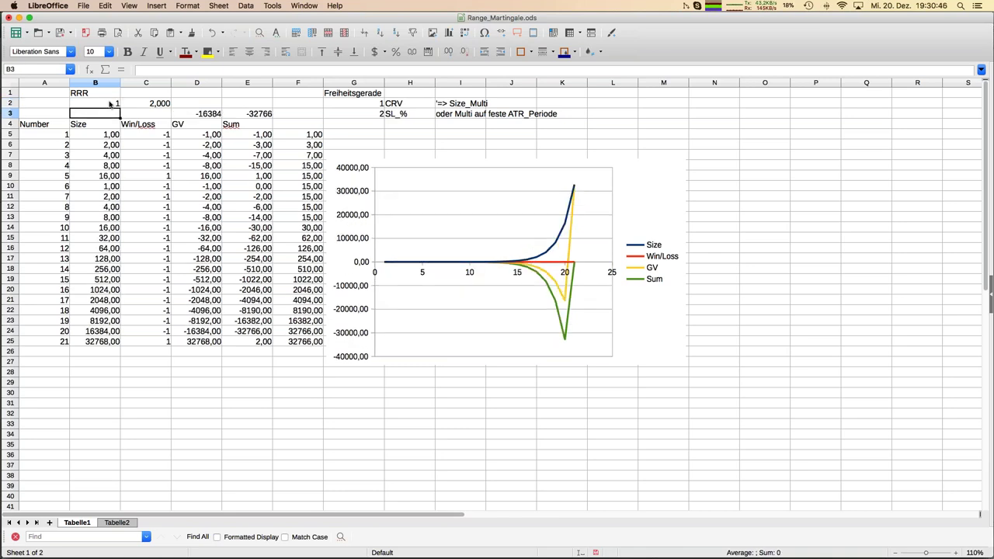
# Set the RRR value in B2 back to 2
pyautogui.click(111, 104)
pyautogui.write('2')
pyautogui.press('Return')
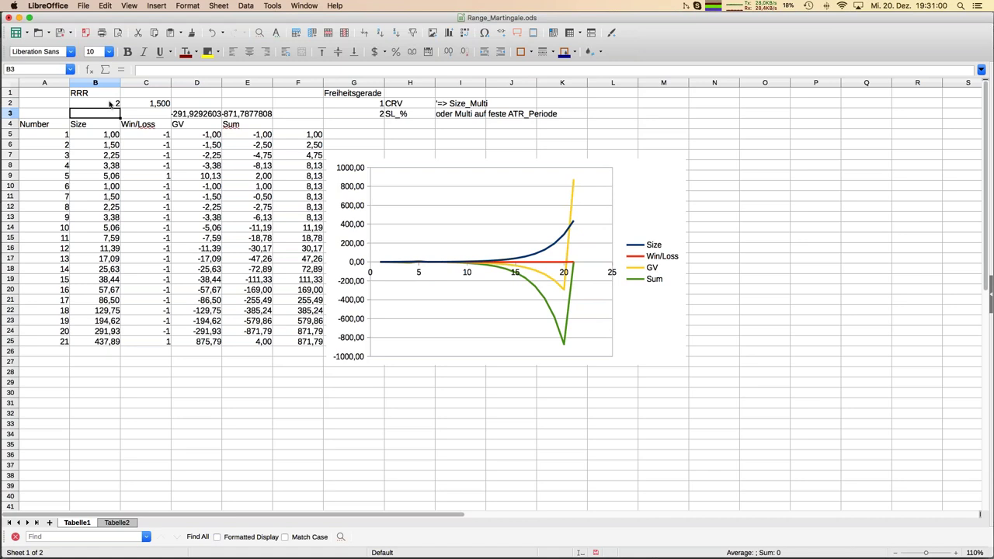
# Mark the fifth trade as a loss again by setting its Win/Loss value in C9 to -1
pyautogui.press('Up')
pyautogui.press('Down')
pyautogui.press('Down')
pyautogui.press('Down')
pyautogui.press('Down')
pyautogui.press('Down')
pyautogui.press('Down')
pyautogui.press('Right')
pyautogui.press('Down')
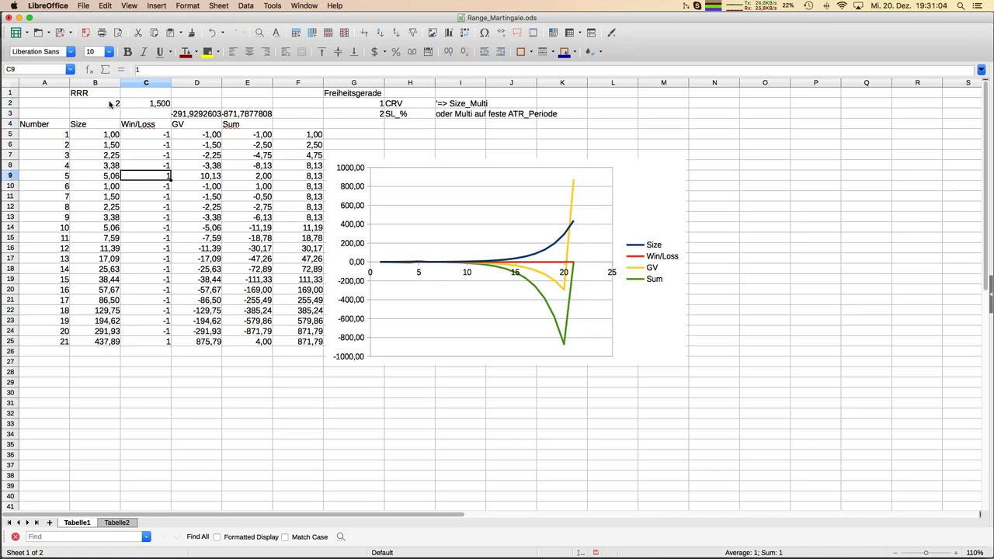
pyautogui.write('-1')
pyautogui.press('Return')
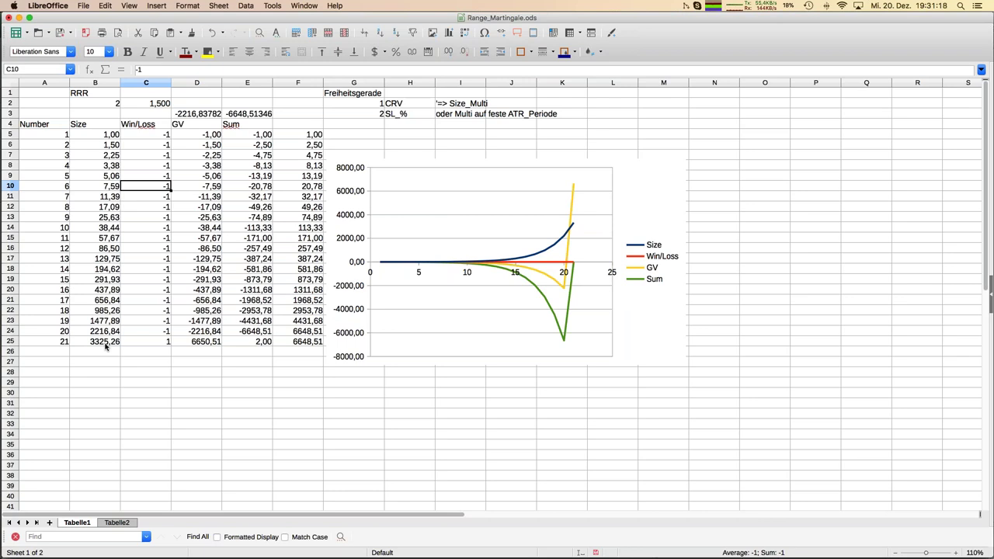
# Set the RRR value in B2 to 3
pyautogui.press('Up')
pyautogui.press('Up')
pyautogui.press('Up')
pyautogui.press('Up')
pyautogui.press('Up')
pyautogui.press('Up')
pyautogui.press('Up')
pyautogui.press('Up')
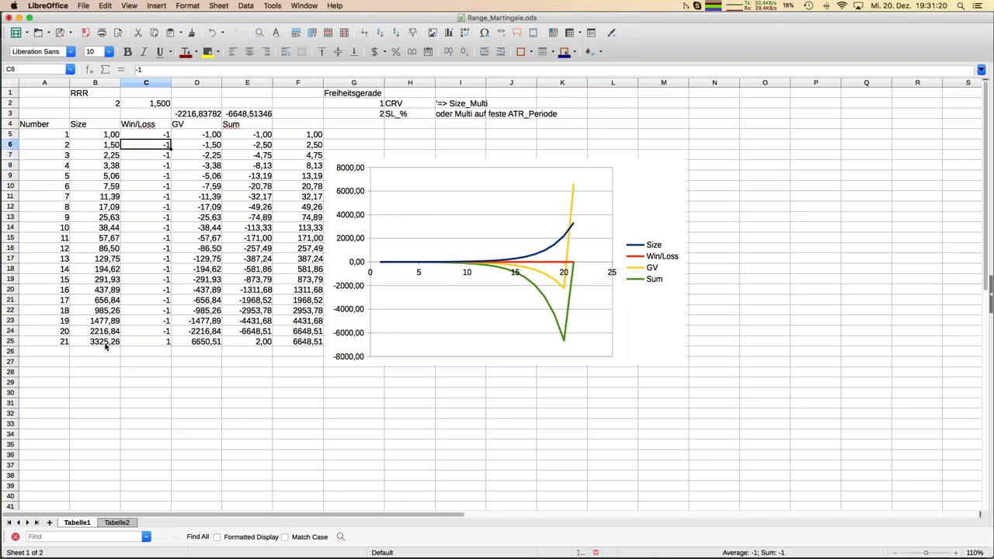
pyautogui.press('Left')
pyautogui.write('3')
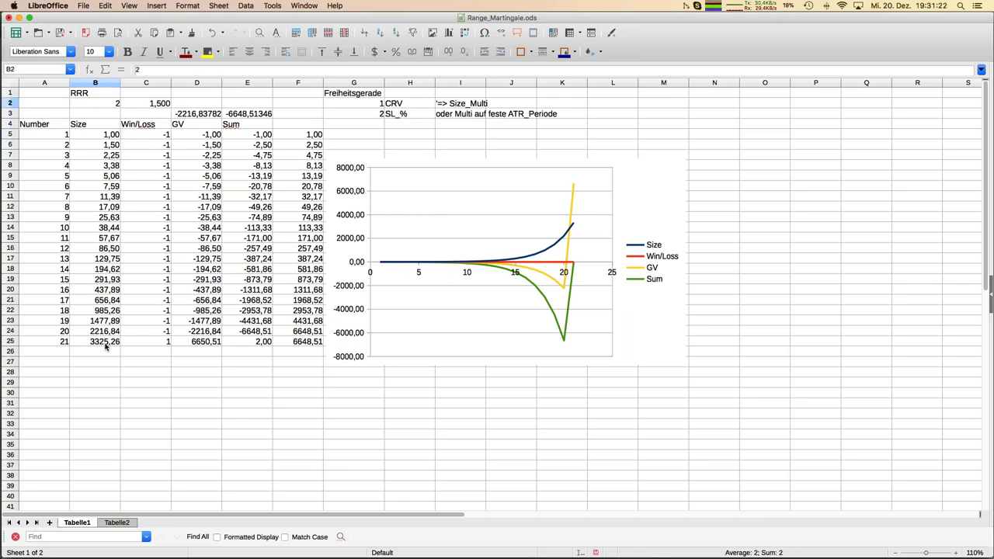
pyautogui.press('Return')
# Raise the RRR value in B2 further to 5
pyautogui.press('Up')
pyautogui.write('5')
pyautogui.press('Return')
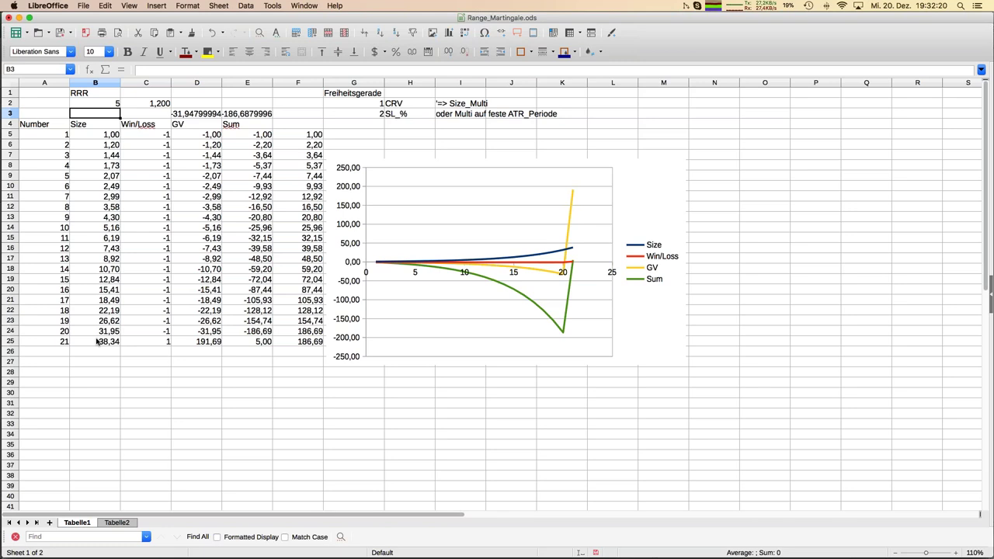
# Switch to the AUDJPY H1 chart, raise the upper horizontal line to about 86.142 and move the vertical line to 2017.11.21 21:00
pyautogui.press('super+Tab')
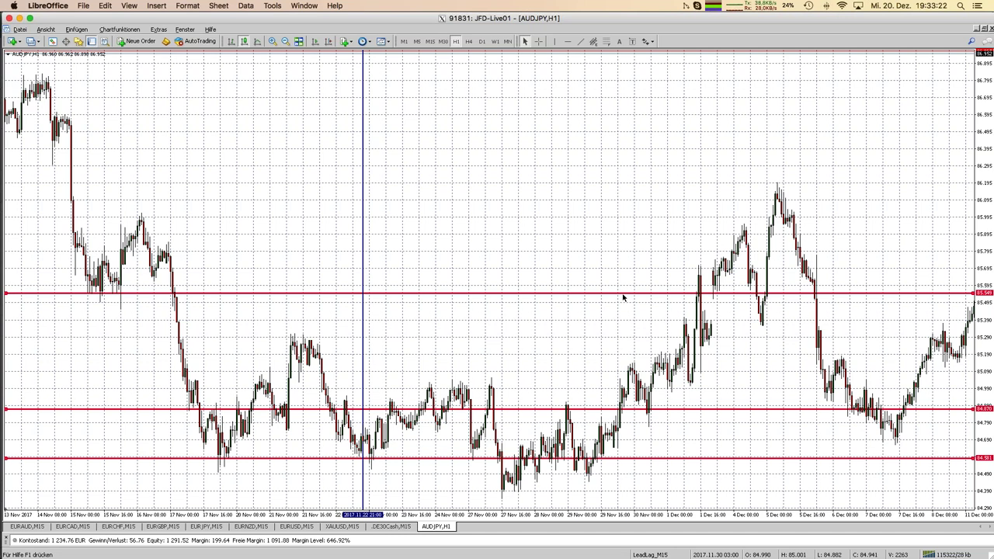
pyautogui.moveTo(623, 295); pyautogui.dragTo(617, 193)
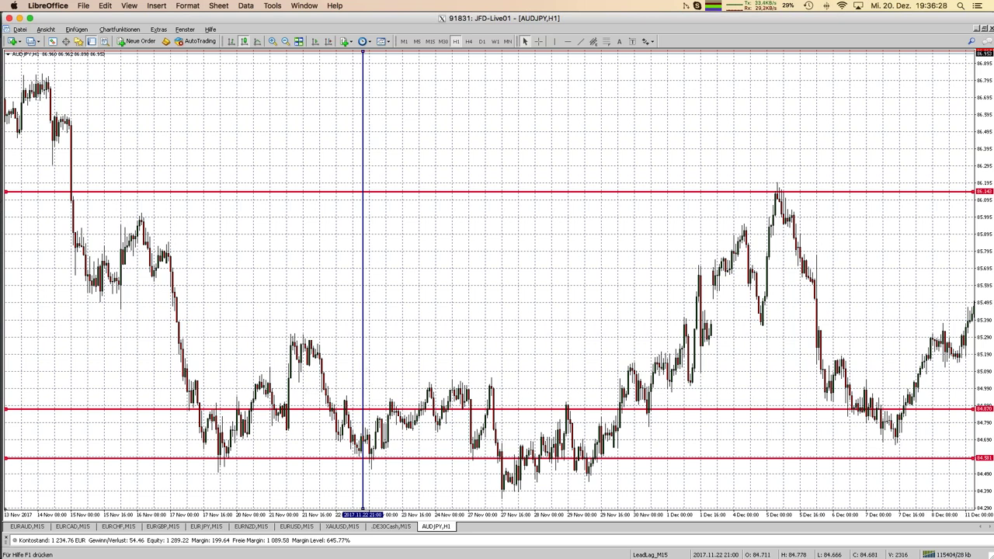
pyautogui.moveTo(362, 369); pyautogui.dragTo(315, 373)
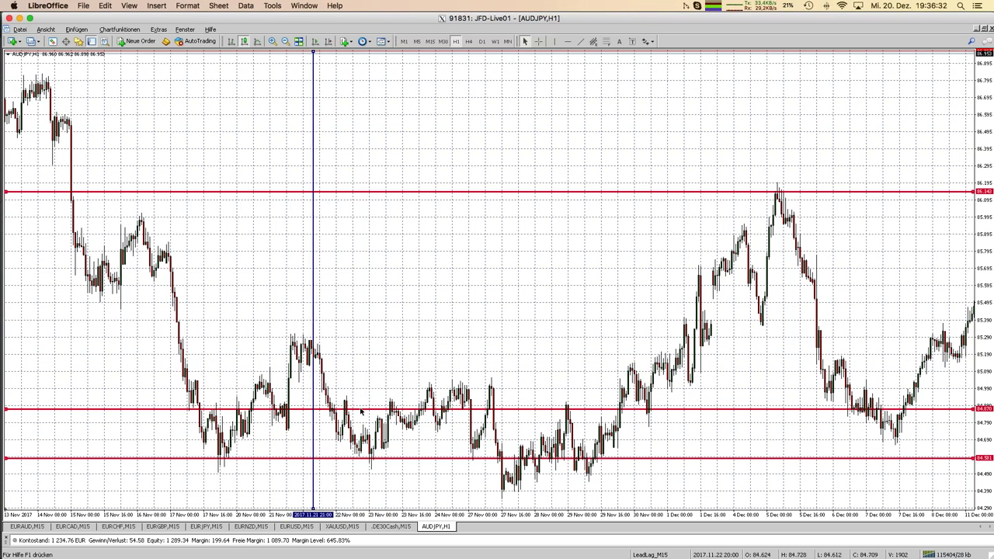
pyautogui.scroll(-1, 359, 404)
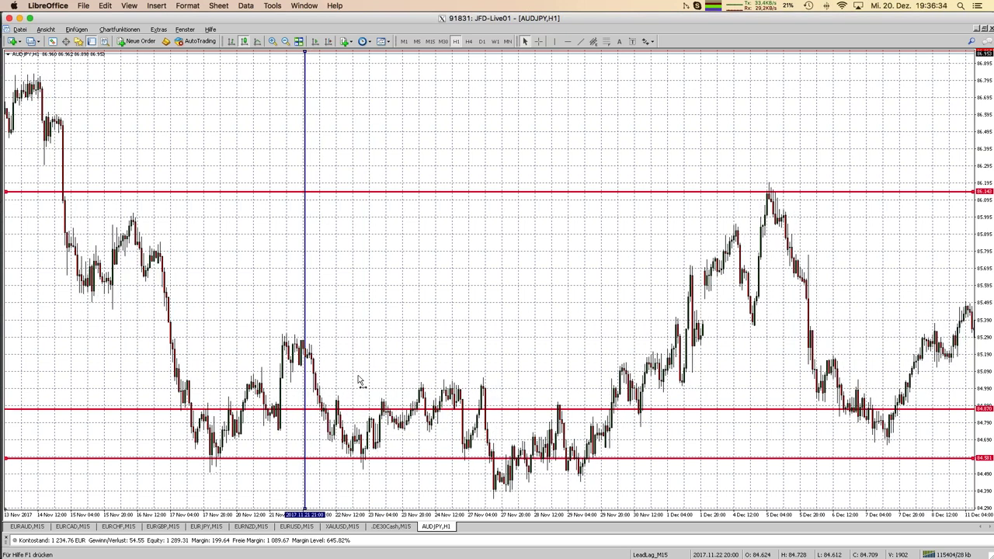
# Move the middle horizontal line up to about 85.274 and the lowest horizontal line up to about 85.001
pyautogui.moveTo(360, 402); pyautogui.dragTo(354, 342)
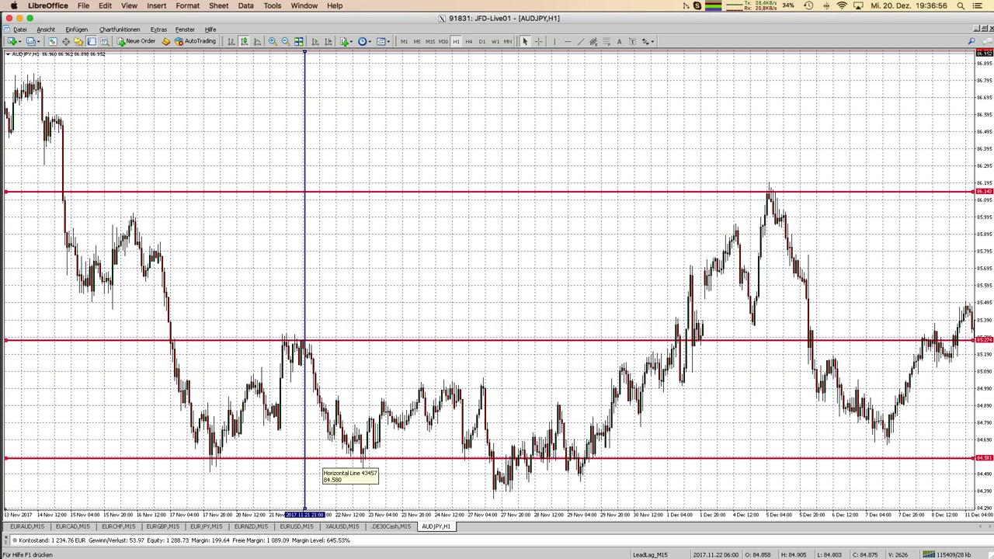
pyautogui.moveTo(324, 459); pyautogui.dragTo(321, 388)
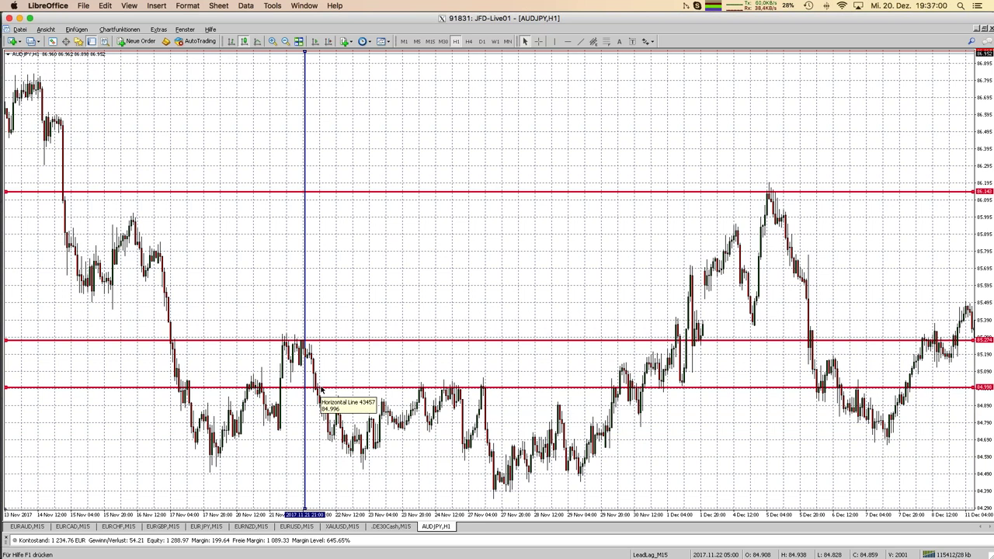
pyautogui.moveTo(321, 389); pyautogui.dragTo(321, 387)
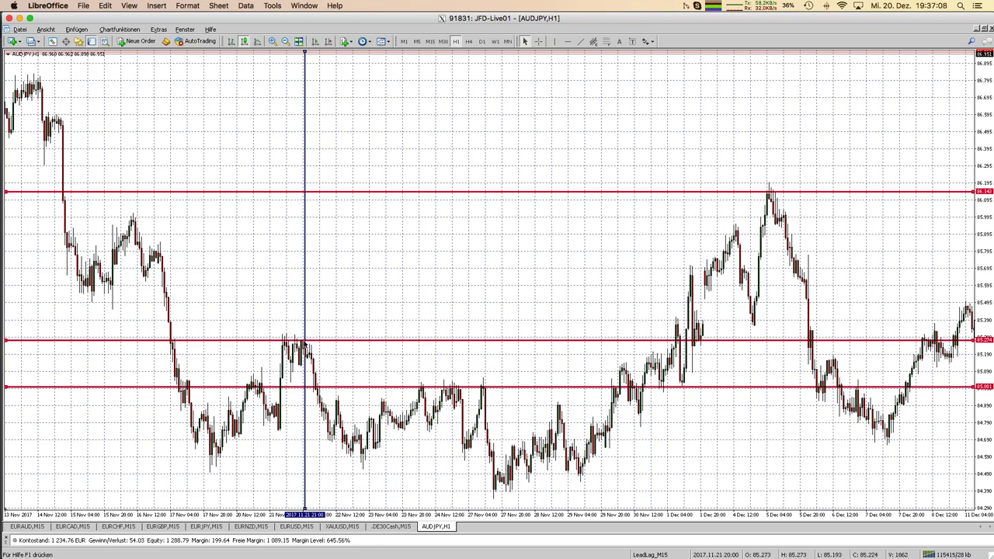
# Move the highest horizontal line down between the other two levels, to about 85.077
pyautogui.moveTo(317, 393)
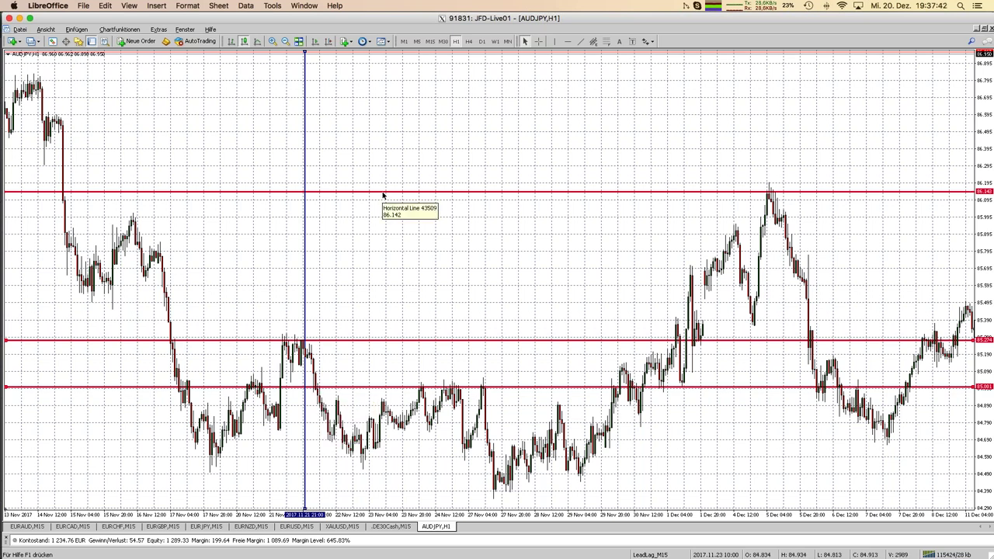
pyautogui.moveTo(380, 191); pyautogui.dragTo(355, 376)
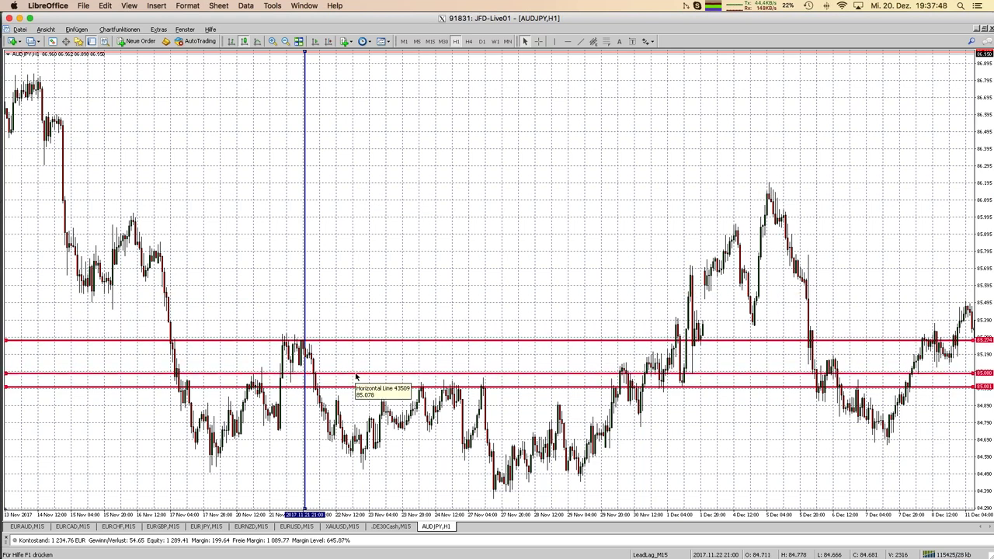
pyautogui.moveTo(355, 376); pyautogui.dragTo(355, 378)
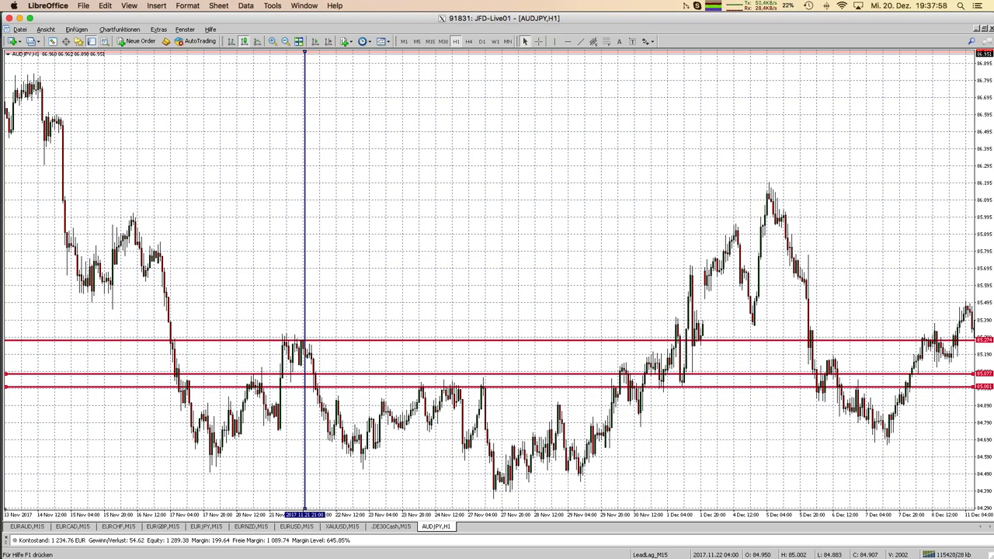
# Widen the outer levels by moving the upper horizontal line to about 85.36 and the lowest one to about 84.547
pyautogui.hscroll(-1, 314, 343)
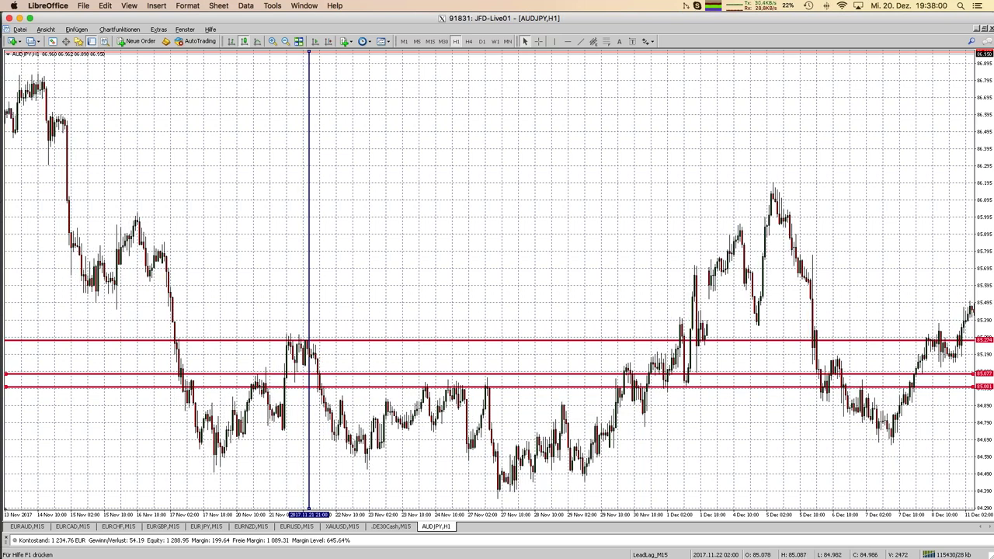
pyautogui.moveTo(318, 340); pyautogui.dragTo(320, 326)
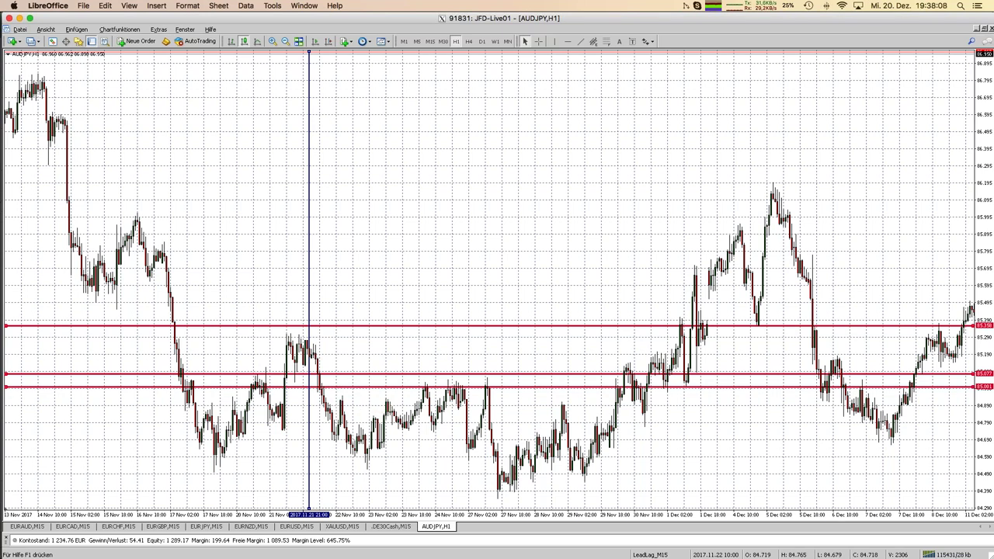
pyautogui.moveTo(336, 386); pyautogui.dragTo(330, 463)
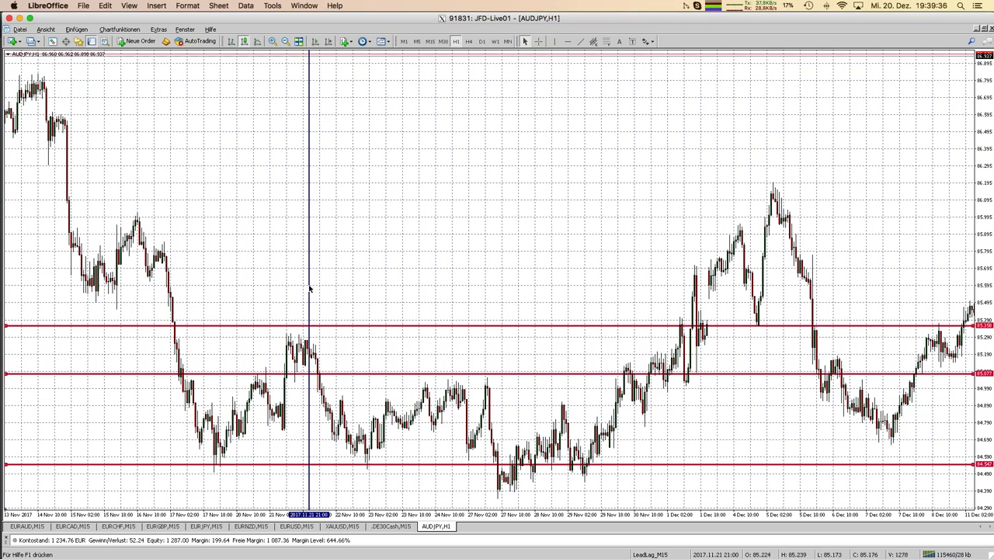
# Move the vertical line to 2017.11.23 01:00, the lowest horizontal line to about 84.637 and the middle one to about 84.362
pyautogui.moveTo(310, 289); pyautogui.dragTo(357, 304)
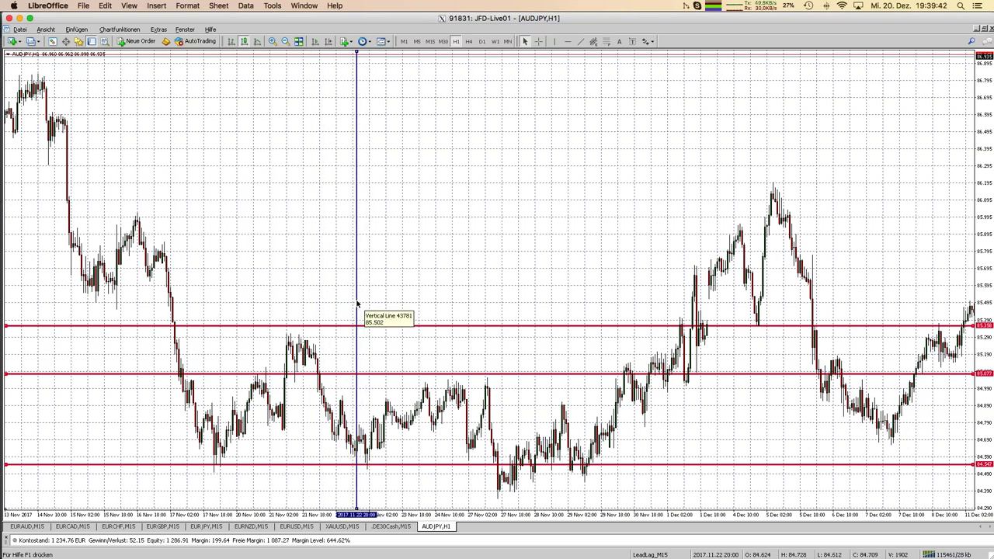
pyautogui.moveTo(357, 303); pyautogui.dragTo(368, 303)
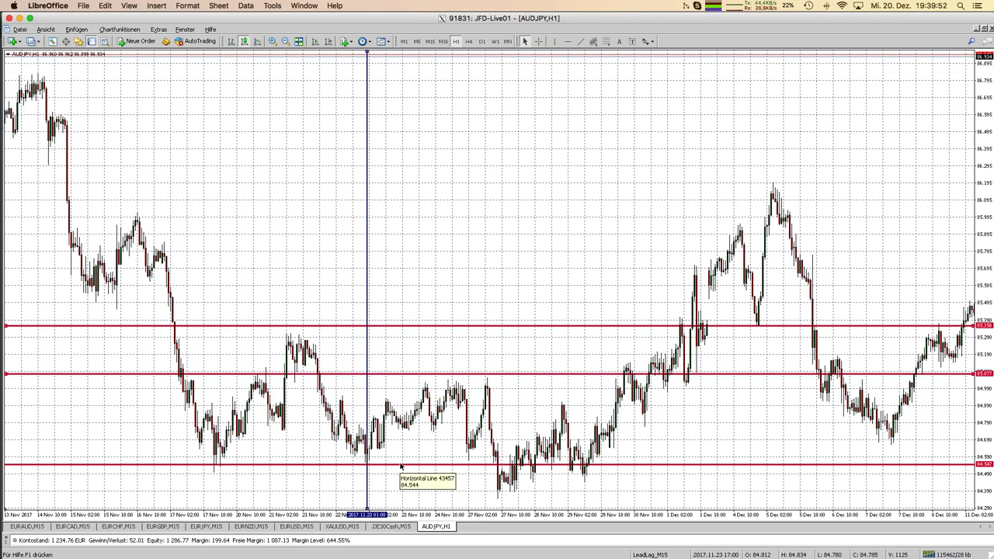
pyautogui.moveTo(400, 463); pyautogui.dragTo(402, 452)
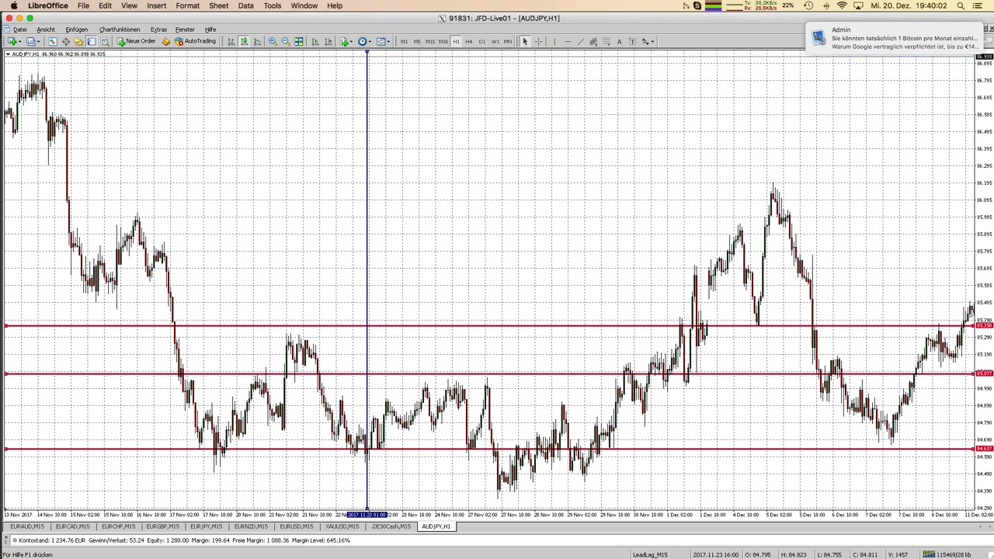
pyautogui.moveTo(399, 375); pyautogui.dragTo(384, 497)
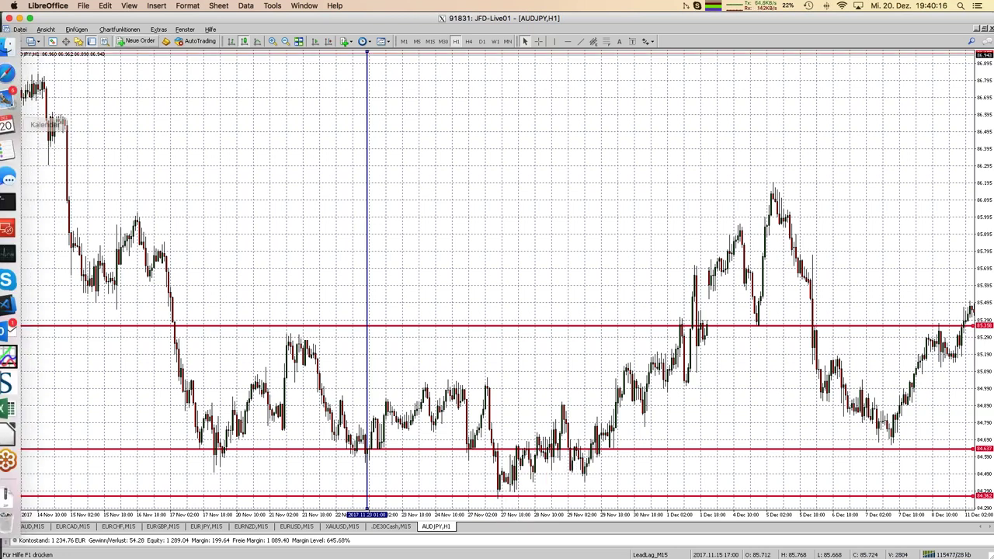
# Switch to LibreOffice and show the slide "Implement Strategy in Excel" in the JFD_Brokers_Webinar_Trade_Sequences_Martingale_GE_20171220.odp presentation
pyautogui.moveTo(2, 307)
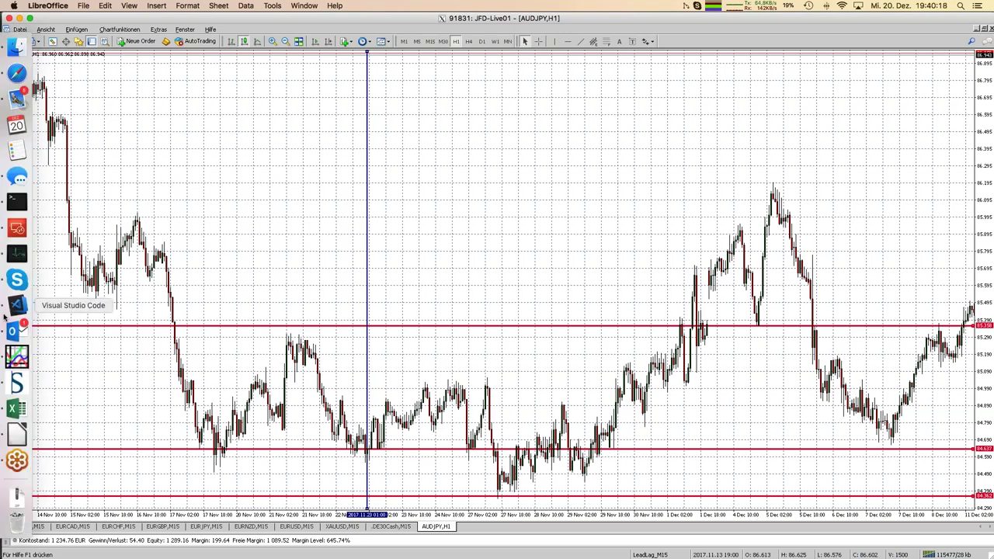
pyautogui.click(18, 431)
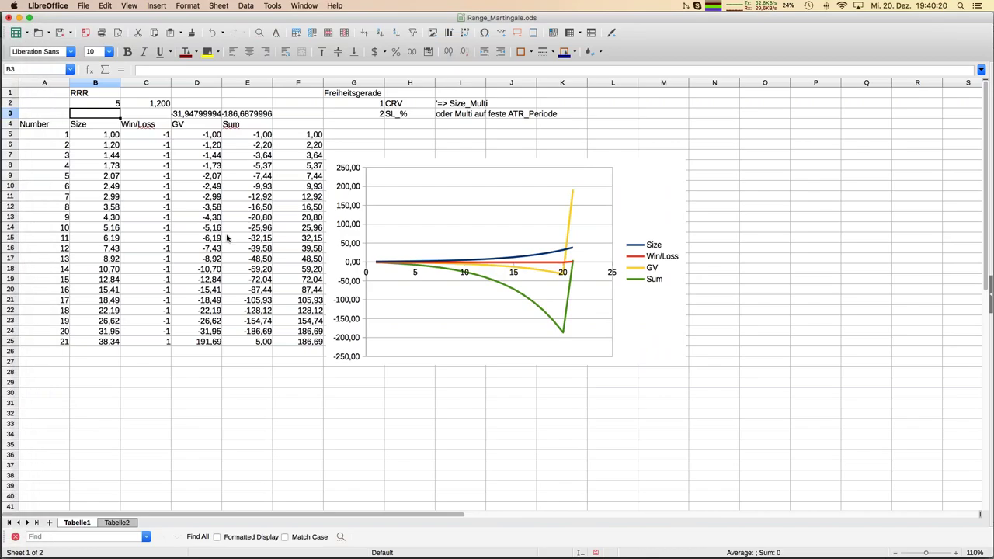
pyautogui.click(303, 5)
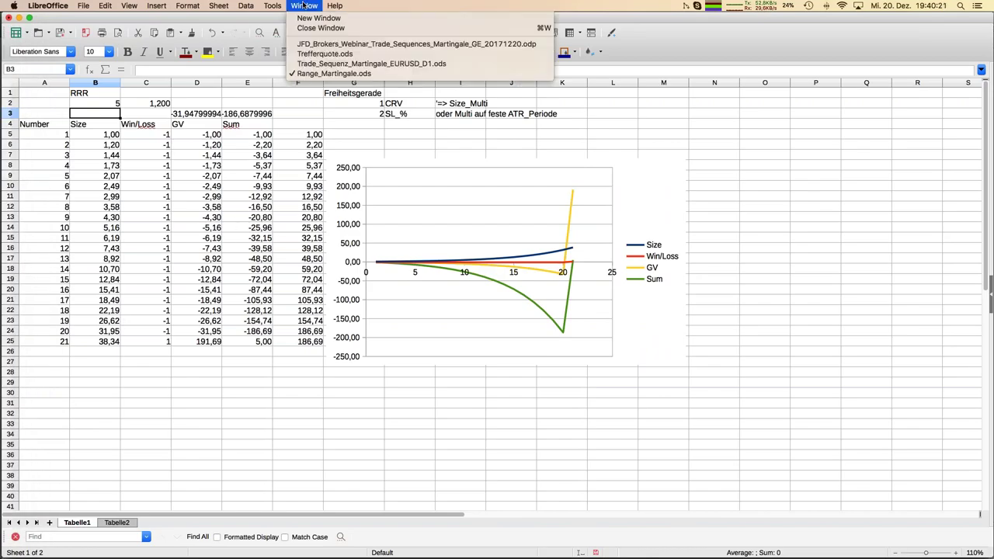
pyautogui.click(314, 45)
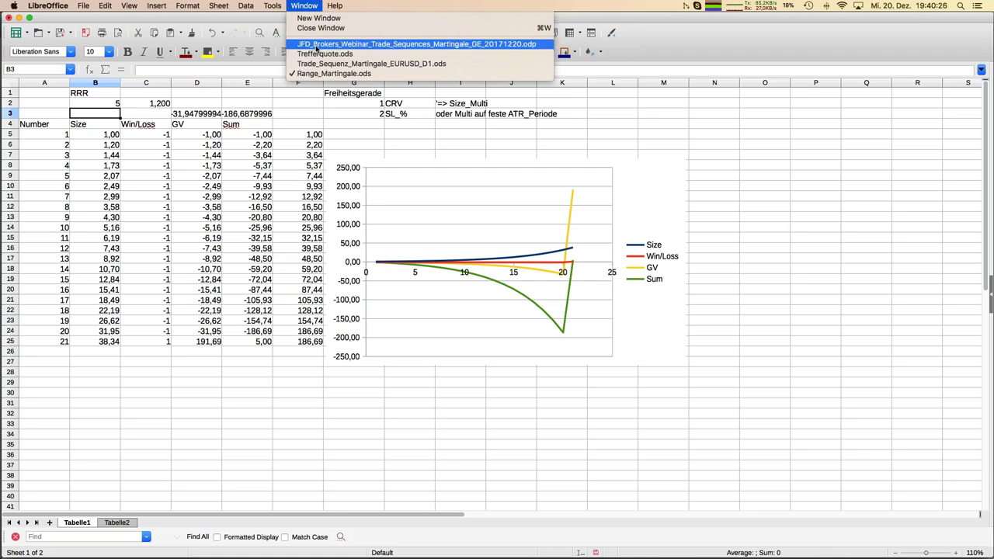
pyautogui.press('pagedown')
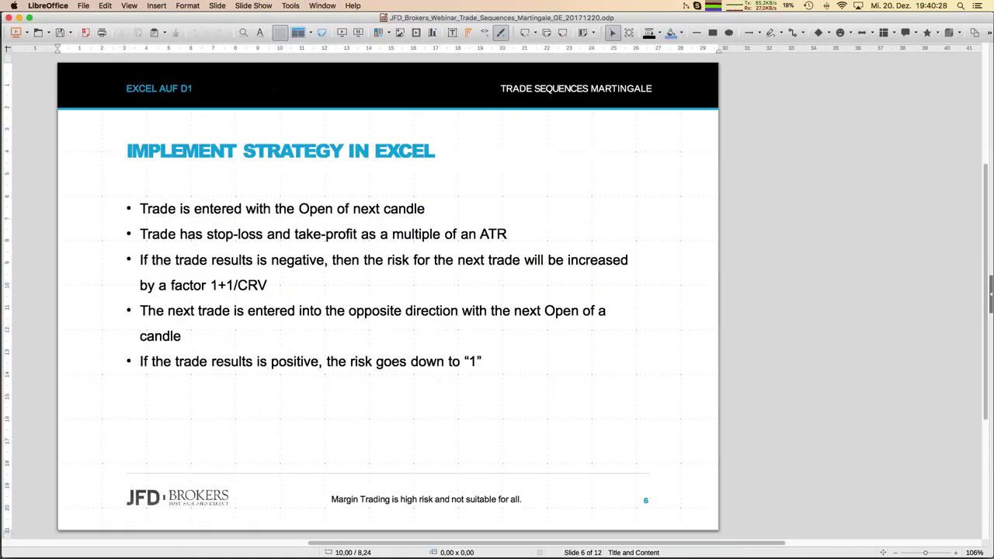
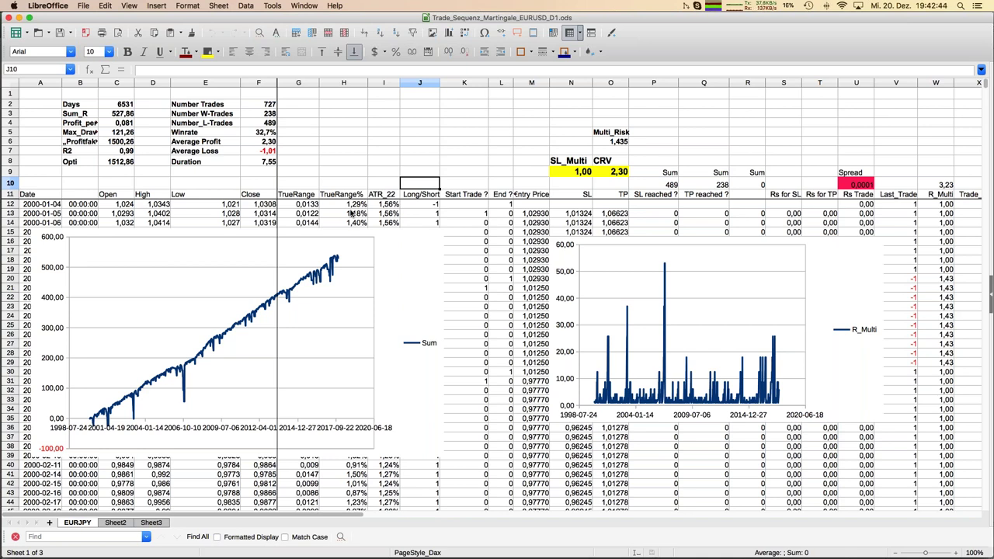
# Set the starting Long/Short value in J12 of the Trade_Sequenz_Martingale_EURUSD_D1.ods sheet to 1
pyautogui.press('Down')
pyautogui.press('Down')
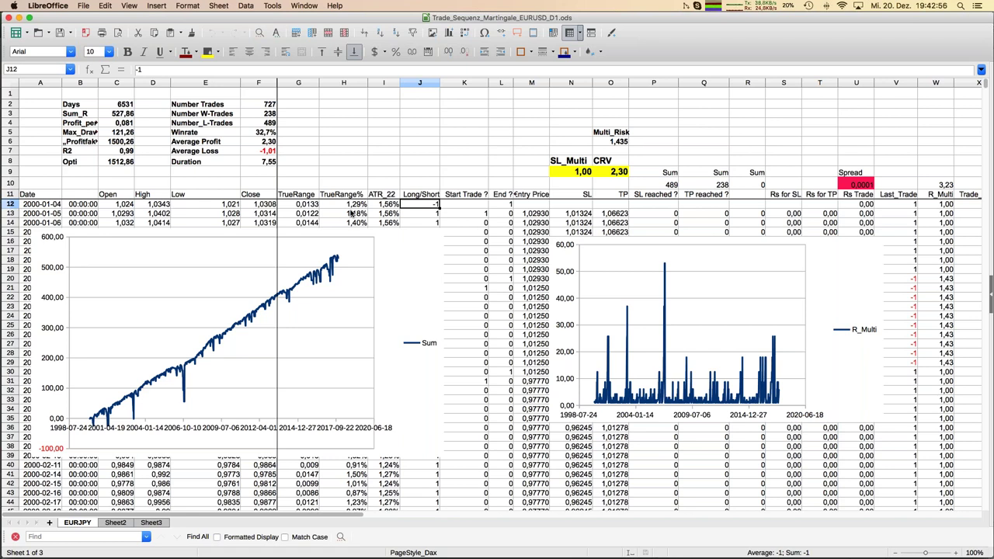
pyautogui.write('1')
pyautogui.press('Return')
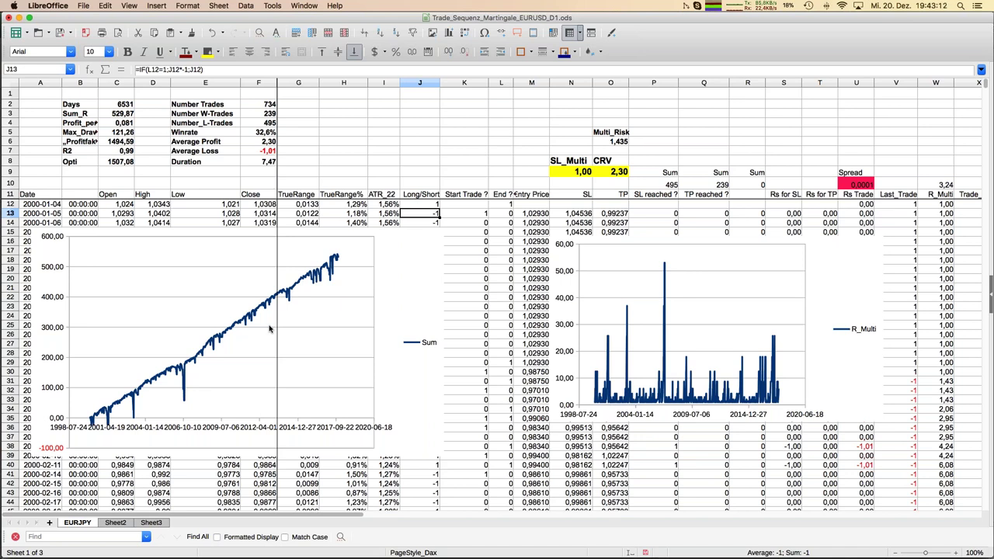
# Examine the row 13 formulas for trade start and end, entry price, SL, TP, trade results and the R_Multi risk factor
pyautogui.press('Right')
pyautogui.press('Right')
pyautogui.press('Right')
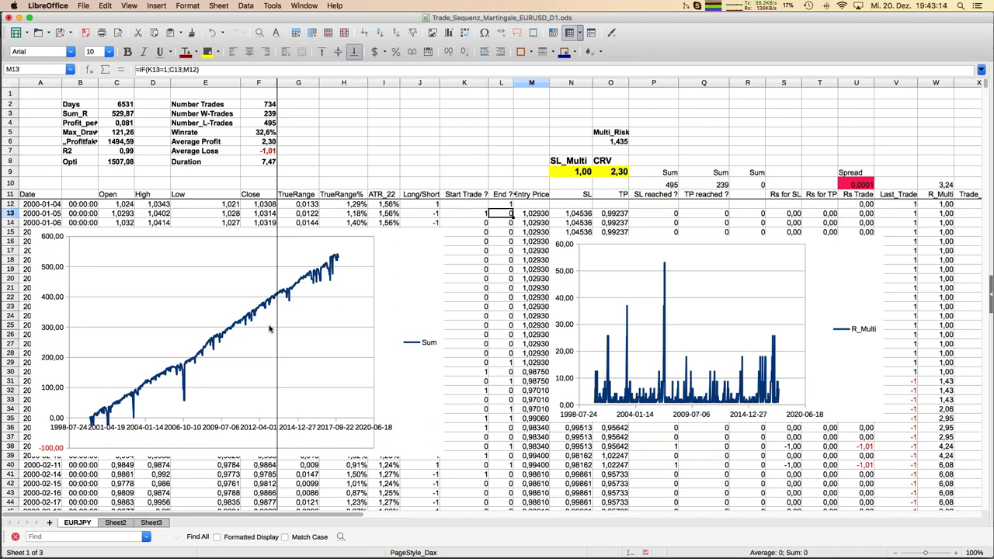
pyautogui.press('Right')
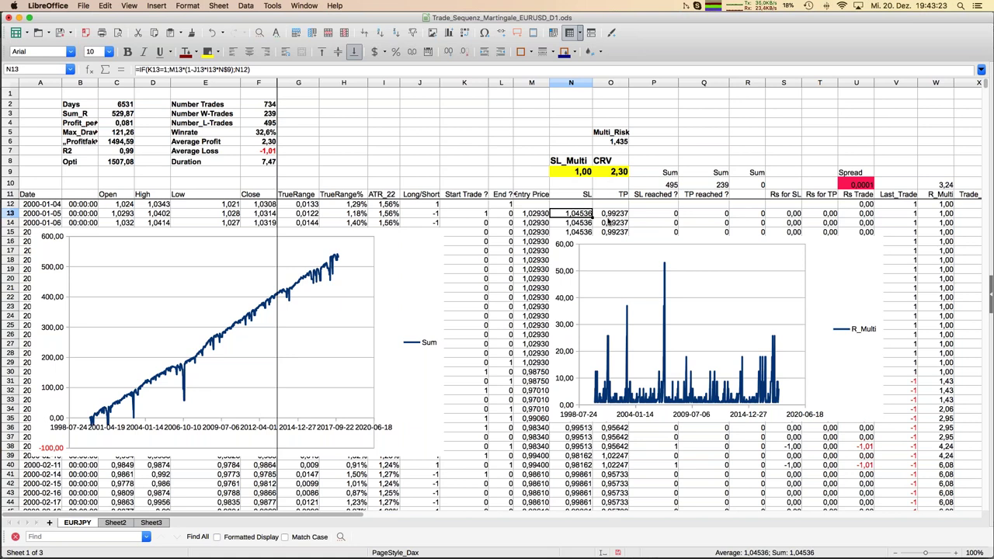
pyautogui.press('Right')
pyautogui.press('Right')
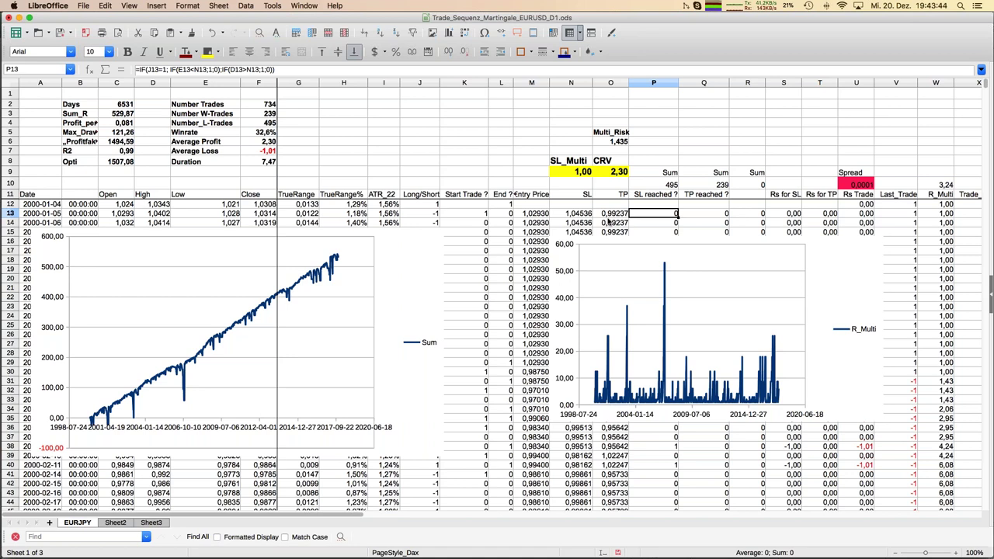
pyautogui.press('Right')
pyautogui.press('Right')
pyautogui.press('Right')
pyautogui.press('Right')
pyautogui.press('Right')
pyautogui.press('Right')
pyautogui.press('Right')
pyautogui.press('Right')
pyautogui.press('Right')
pyautogui.press('Right')
pyautogui.press('Right')
pyautogui.press('Right')
pyautogui.press('Left')
pyautogui.press('Left')
pyautogui.press('Left')
pyautogui.press('Left')
pyautogui.press('Left')
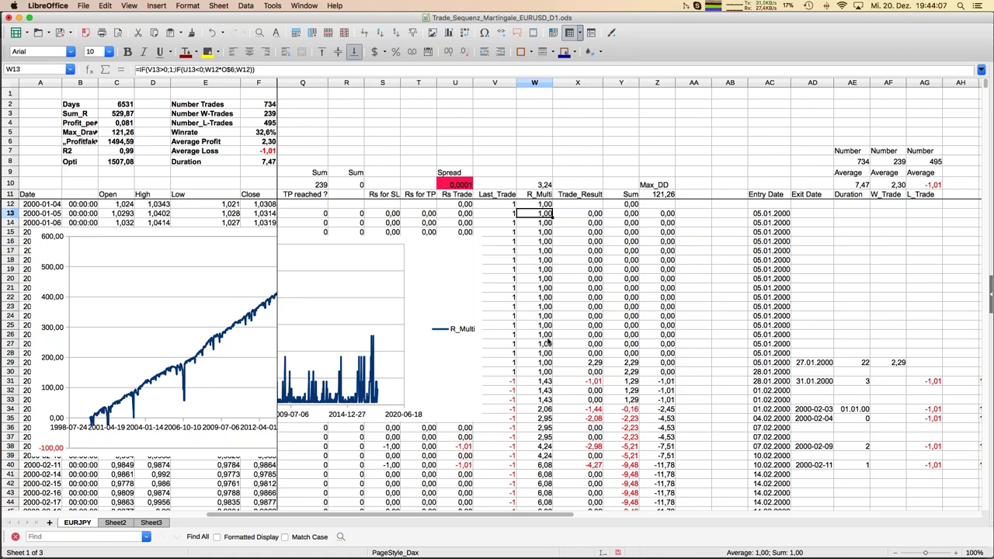
pyautogui.press('Home')
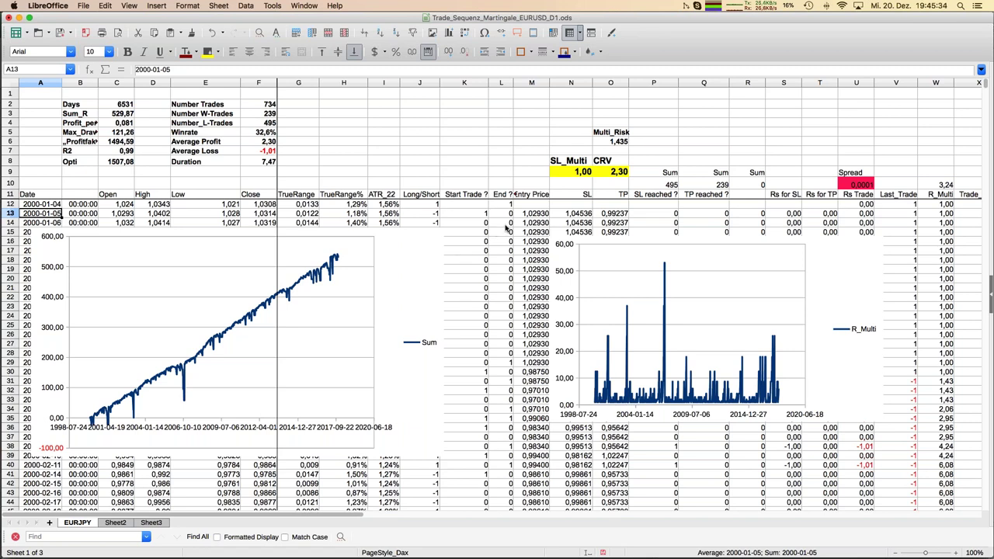
pyautogui.hscroll(4, 506, 227)
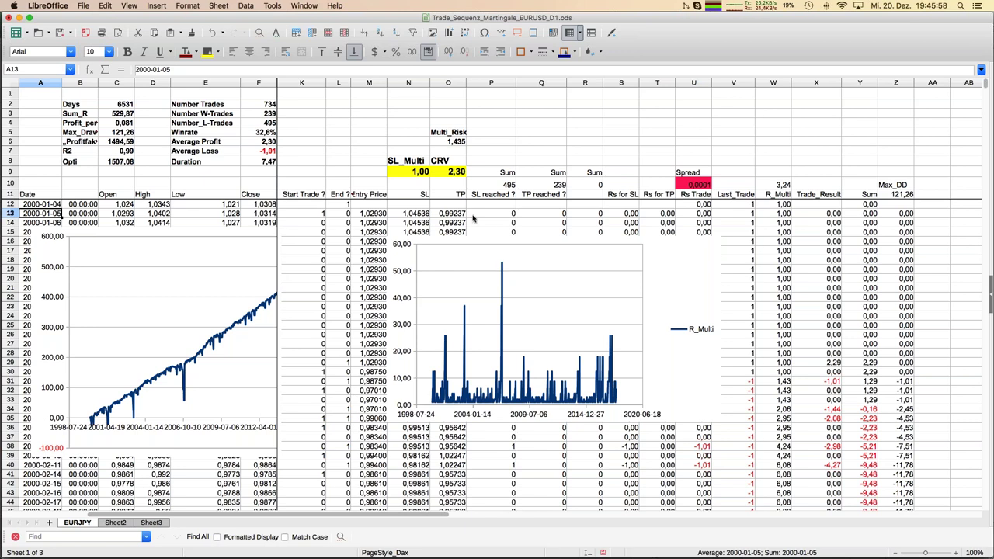
pyautogui.press('super+z')
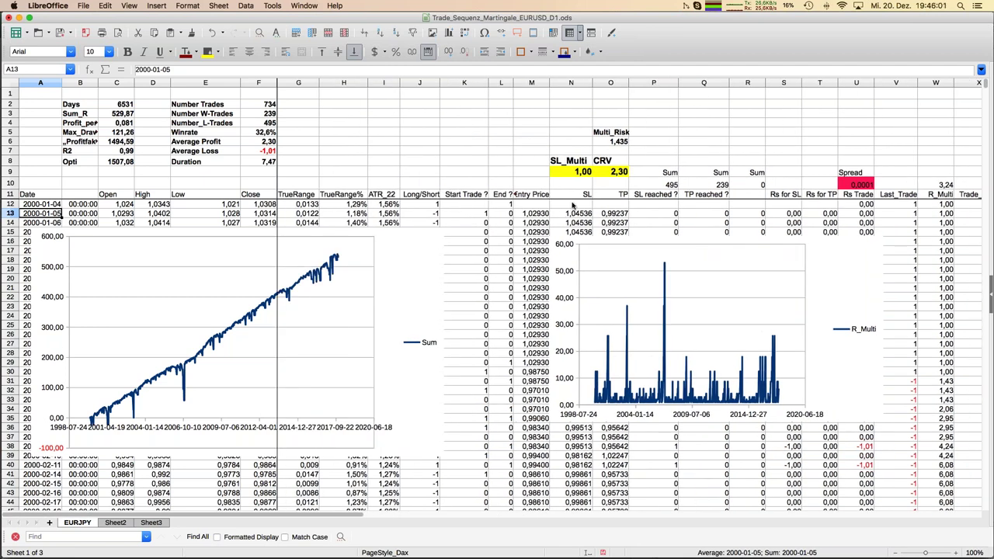
# Rename the CRV header in O8 to RRR
pyautogui.click(611, 161)
pyautogui.write('RRR')
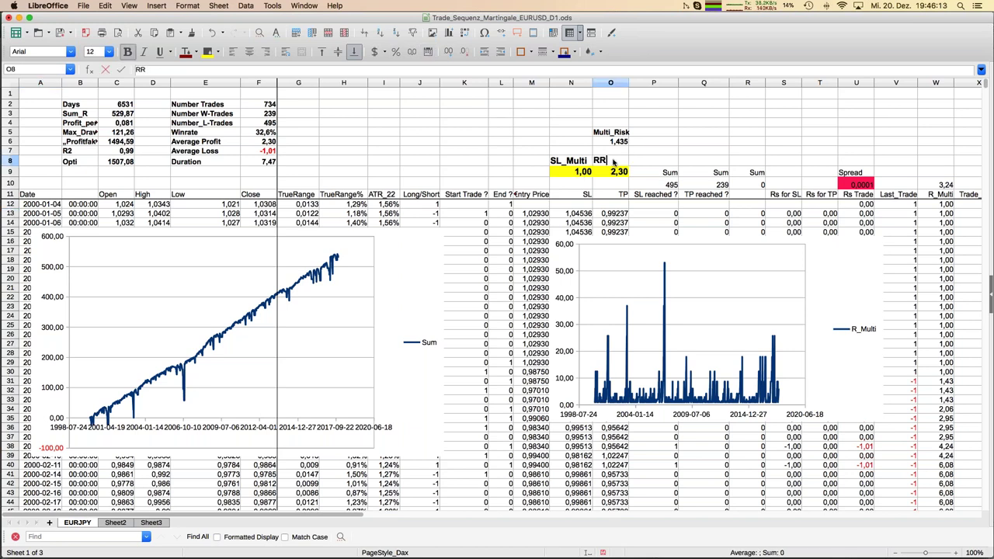
pyautogui.press('Return')
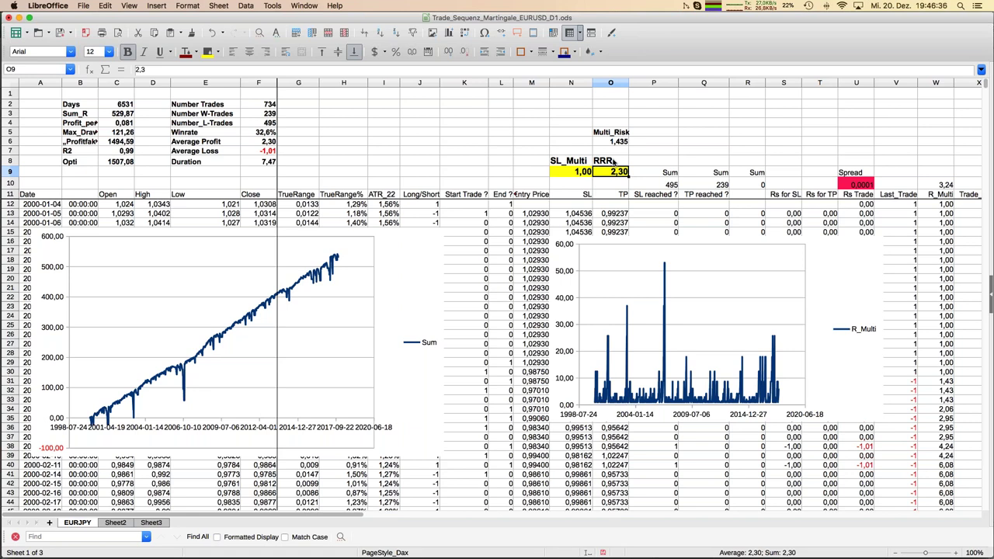
# Set SL_Multi to 1,3 and RRR to 2,5 in the yellow parameter cells
pyautogui.press('Left')
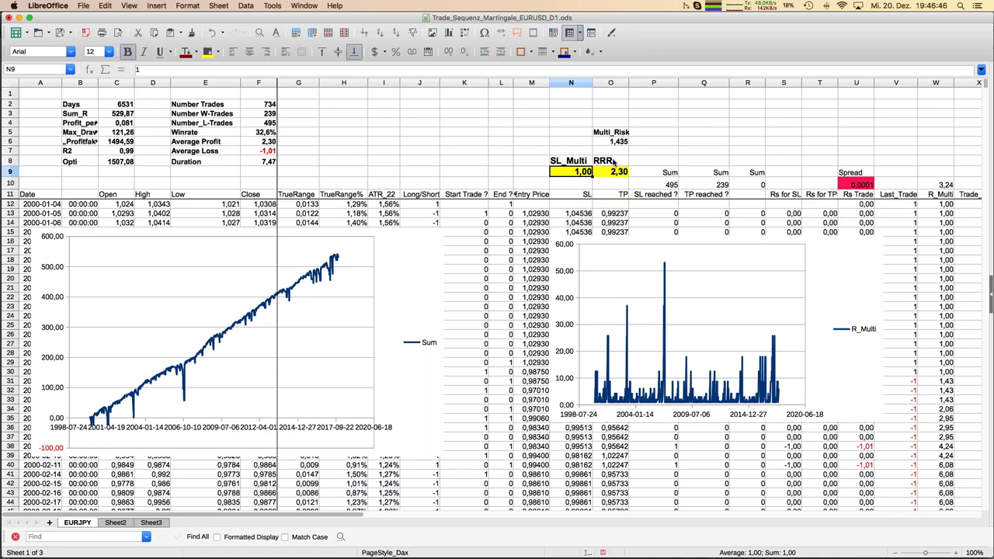
pyautogui.write('1,3')
pyautogui.press('Return')
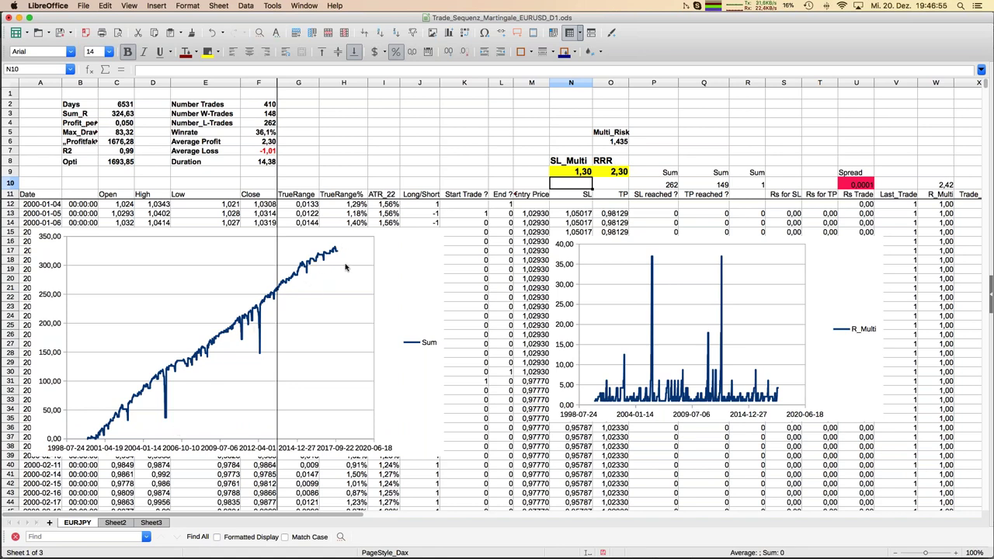
pyautogui.press('Up')
pyautogui.press('Right')
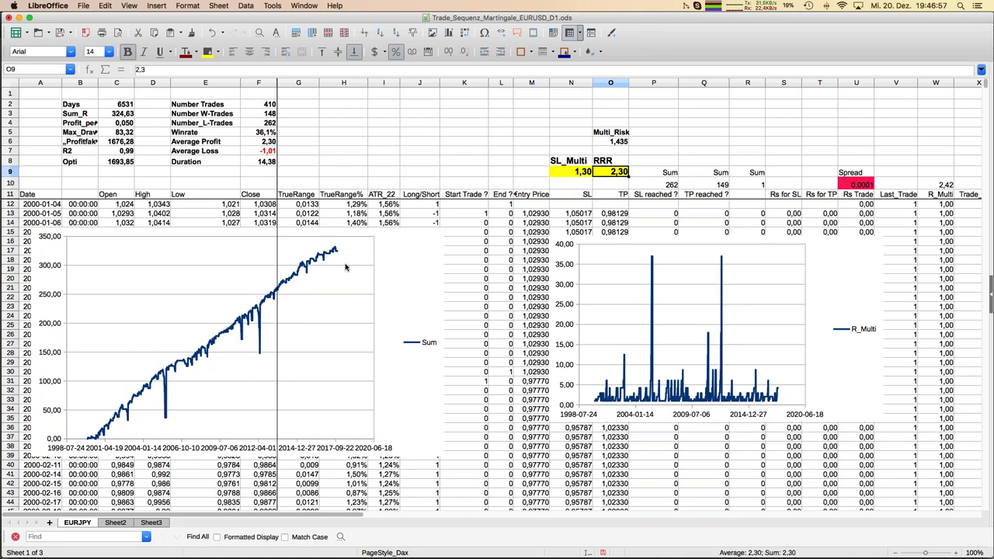
pyautogui.write('2,5')
pyautogui.press('Return')
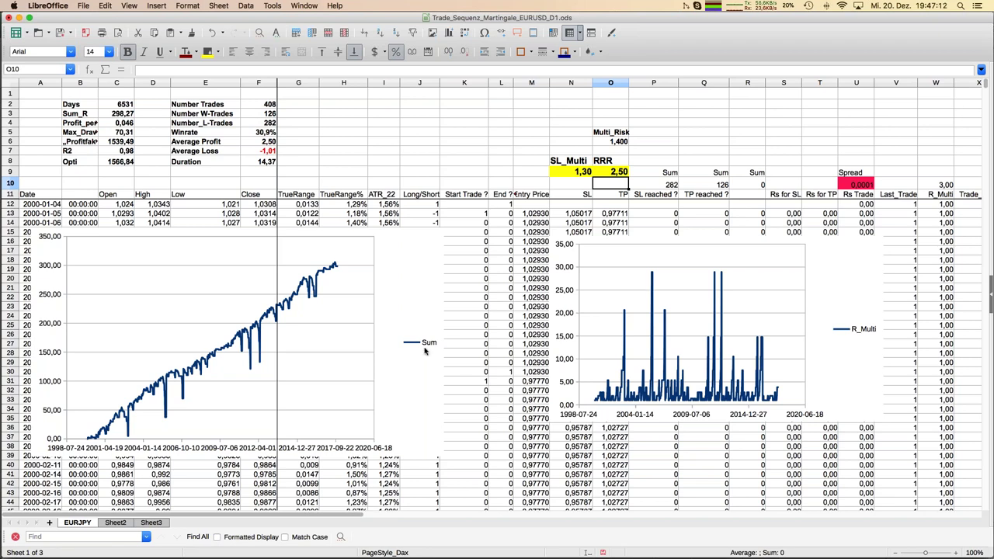
# Set the RRR parameter in O9 to 2,7
pyautogui.press('Up')
pyautogui.write('2,7')
pyautogui.press('Return')
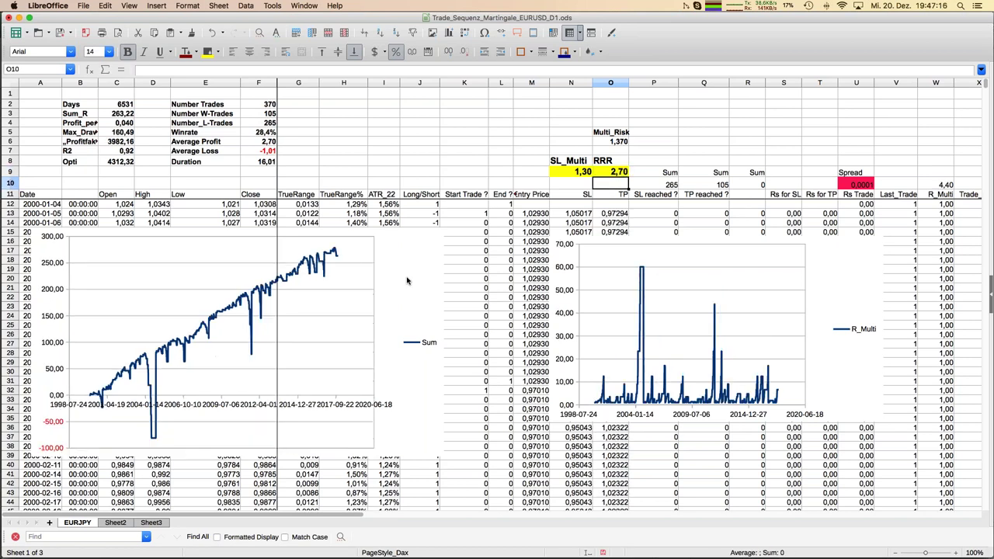
# Set the SL_Multi parameter in N9 to 1,6
pyautogui.press('Up')
pyautogui.press('Left')
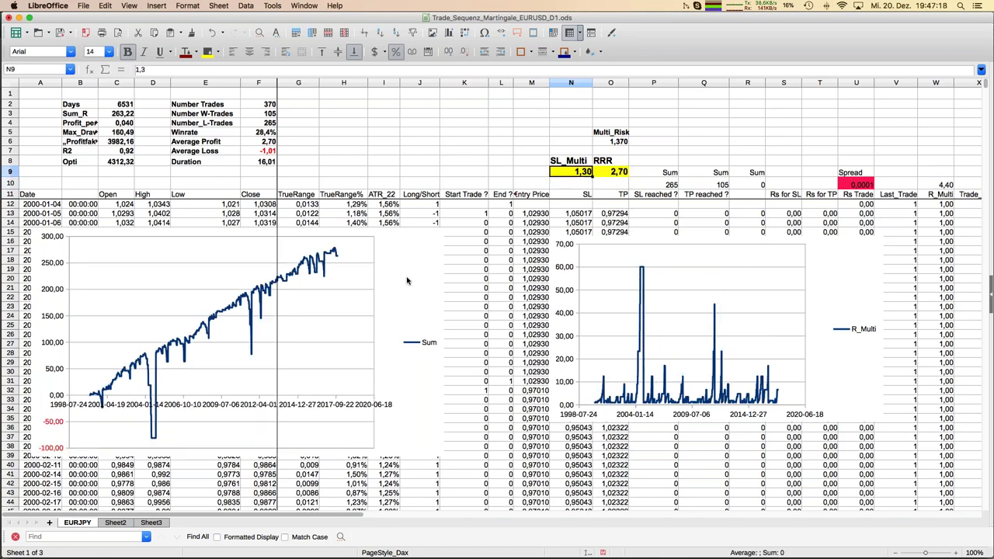
pyautogui.write('1,6')
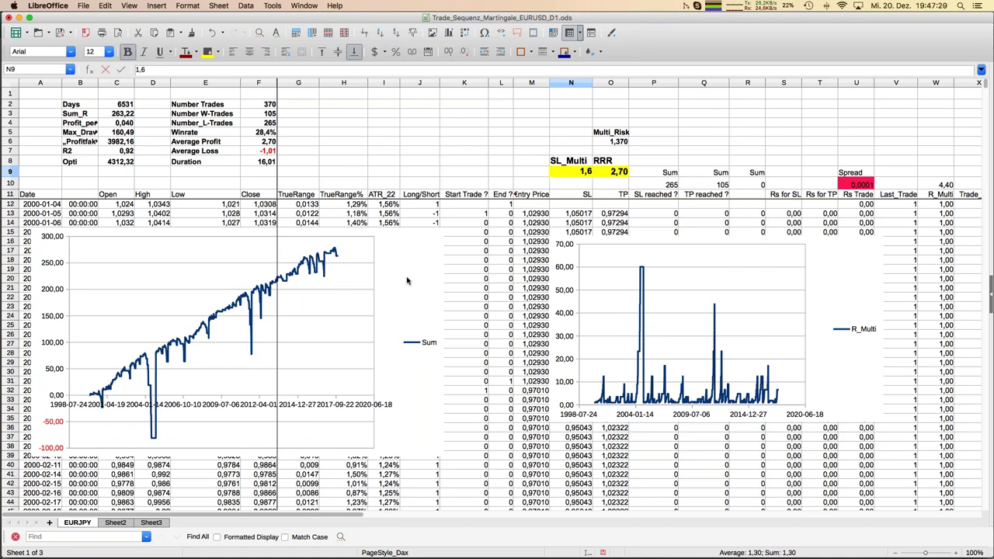
pyautogui.press('Return')
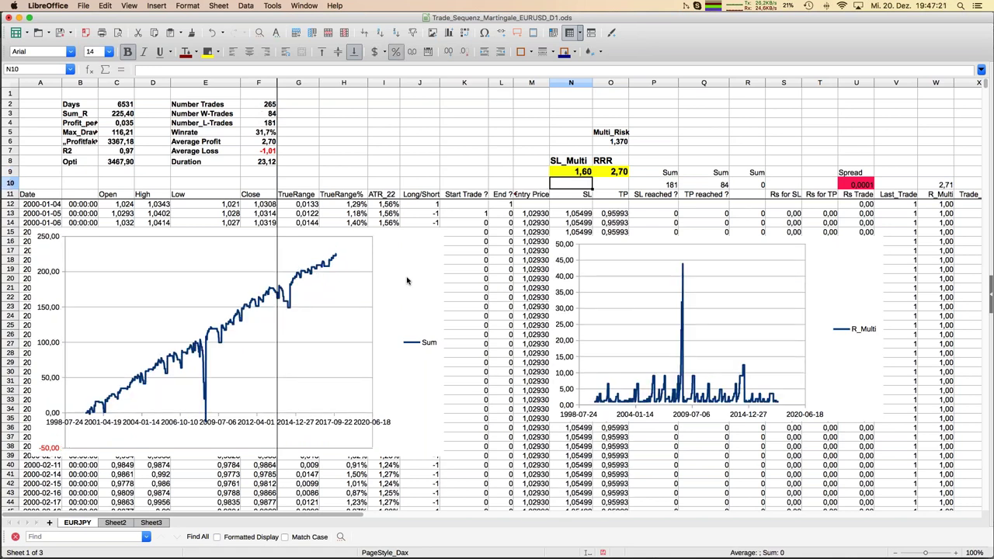
# Set the SL_Multi parameter in N9 to 1,7
pyautogui.press('Up')
pyautogui.write('1,7')
pyautogui.press('Return')
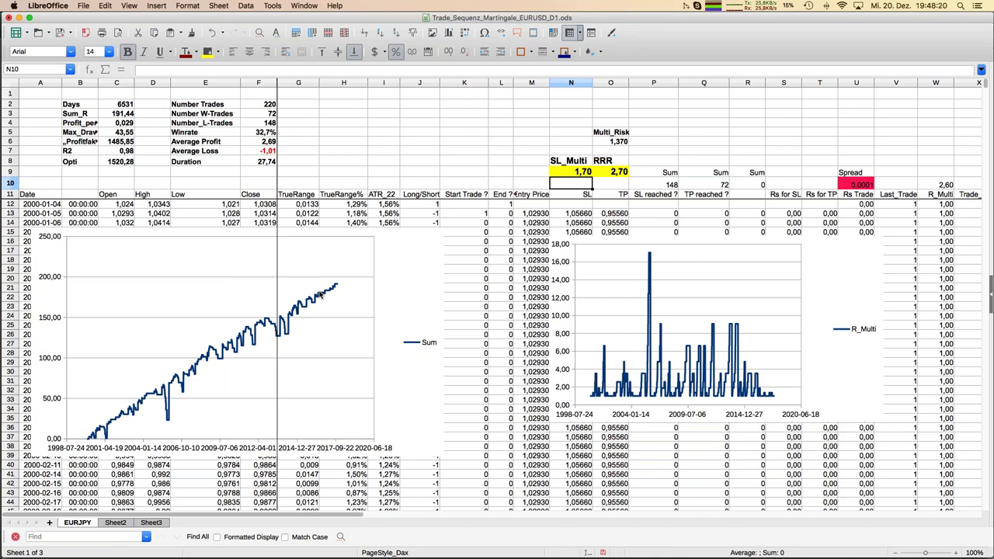
# Examine the Multi_Risk formula in O6 and the performance statistics in the block above the data
pyautogui.press('Right')
pyautogui.press('Right')
pyautogui.press('Left')
pyautogui.press('Up')
pyautogui.press('Up')
pyautogui.press('Up')
pyautogui.press('Up')
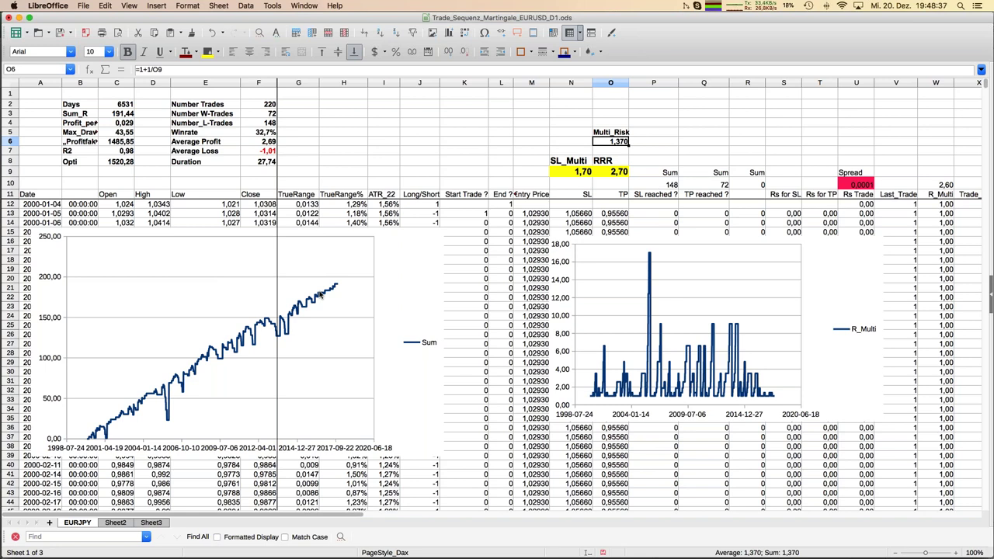
pyautogui.press('Left')
pyautogui.press('Left')
pyautogui.press('Left')
pyautogui.press('Left')
pyautogui.press('Left')
pyautogui.press('Left')
pyautogui.press('Left')
pyautogui.press('Left')
pyautogui.press('Left')
pyautogui.press('Left')
pyautogui.press('Left')
pyautogui.press('Left')
pyautogui.press('Left')
pyautogui.press('Left')
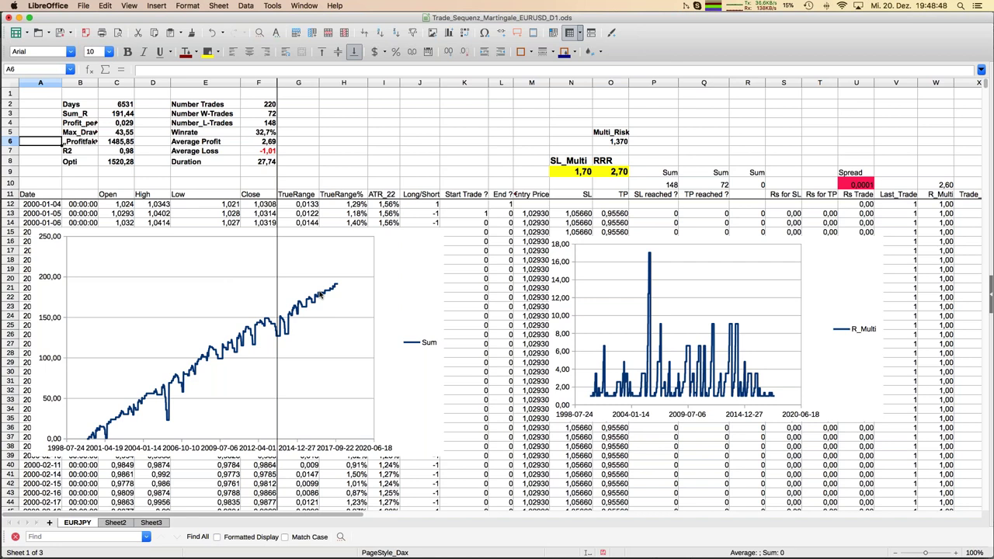
pyautogui.click(358, 134)
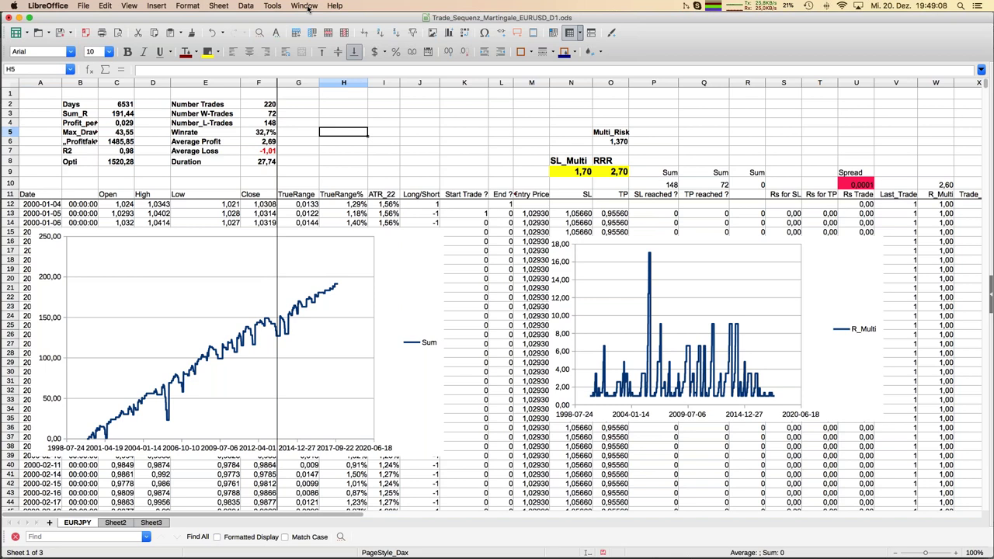
# Switch to Excel and show the Trade_Sequenz_Martingale_EURUSD_D1 workbook
pyautogui.moveTo(2, 259)
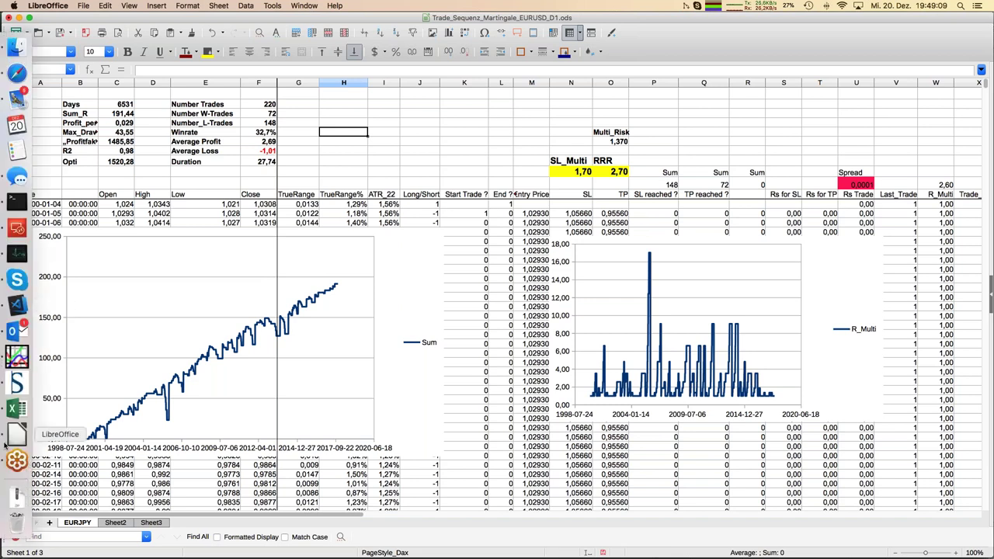
pyautogui.click(14, 412)
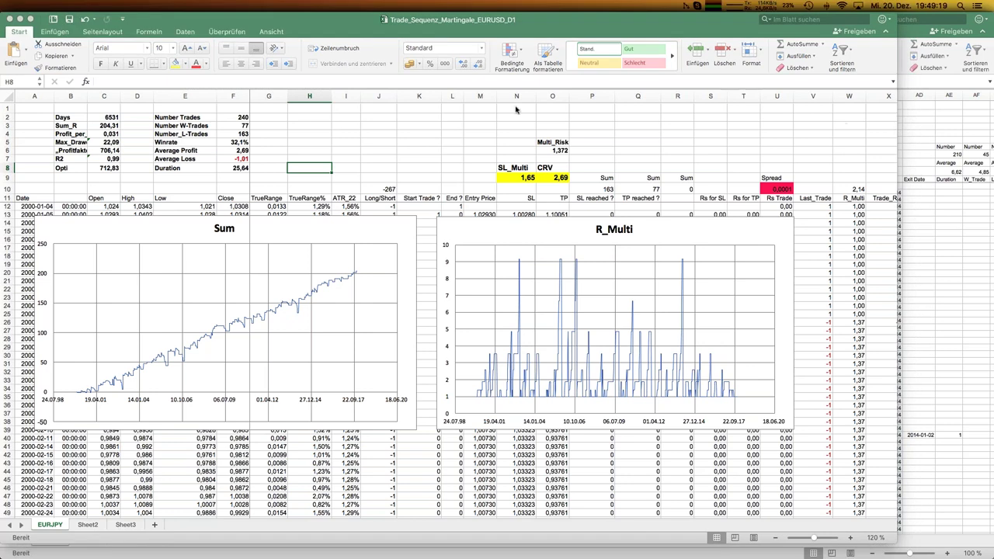
pyautogui.click(351, 132)
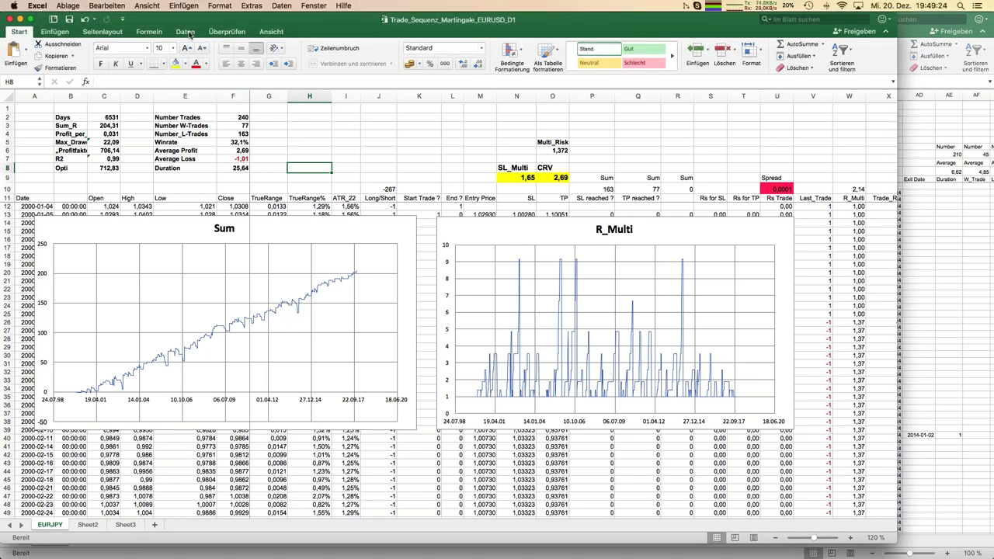
# Examine the Solver's target cell C8, variable cells and constraints against the sheet, and close it without solving
pyautogui.click(190, 35)
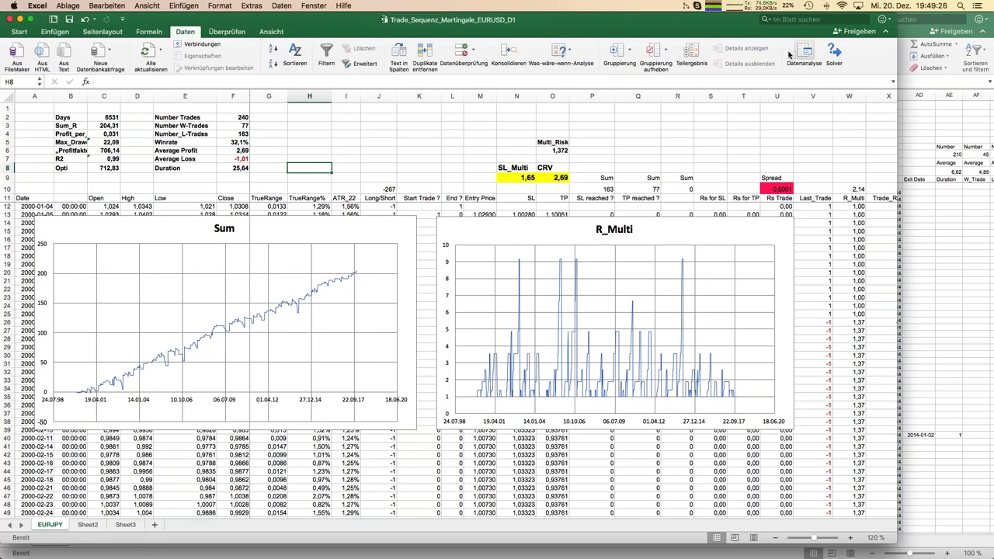
pyautogui.click(840, 54)
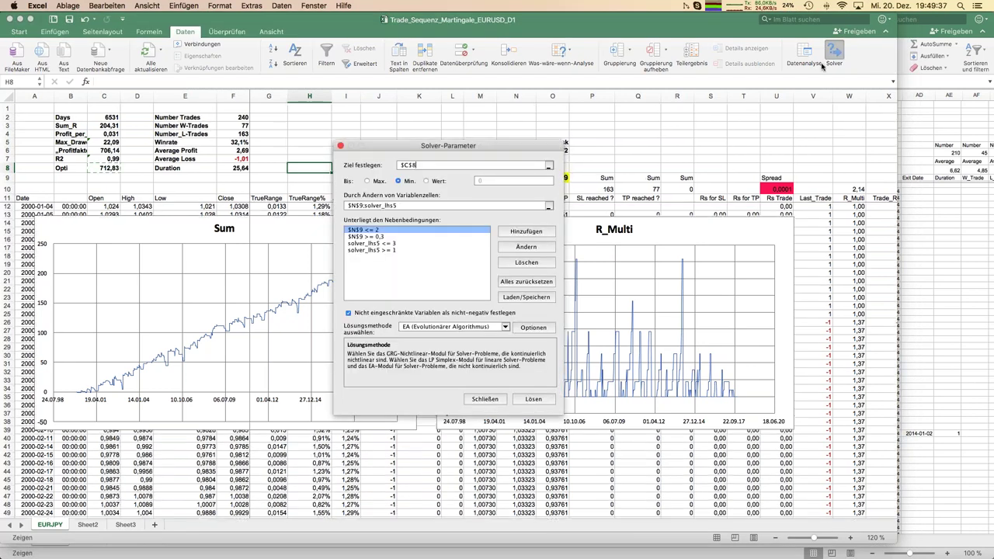
pyautogui.moveTo(408, 150); pyautogui.dragTo(334, 220)
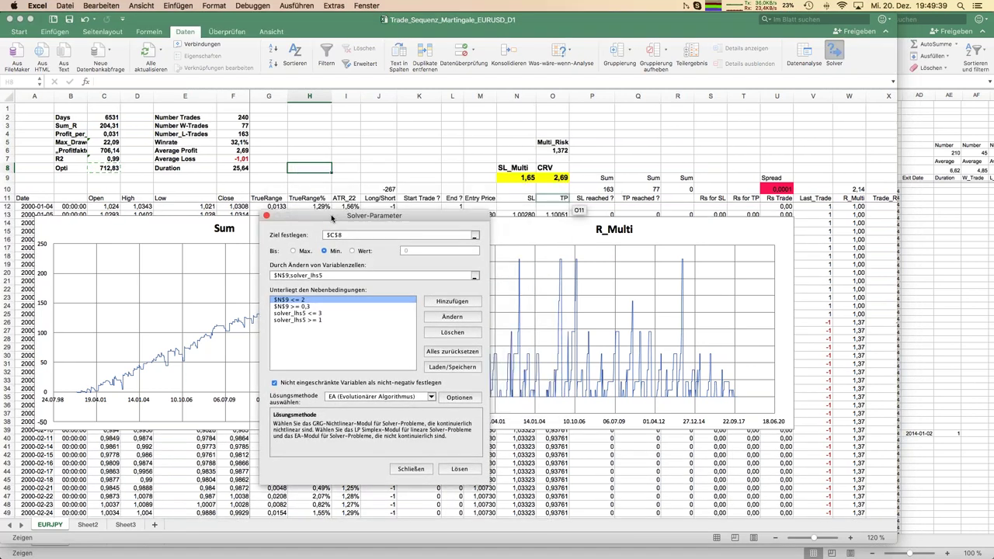
pyautogui.click(71, 169)
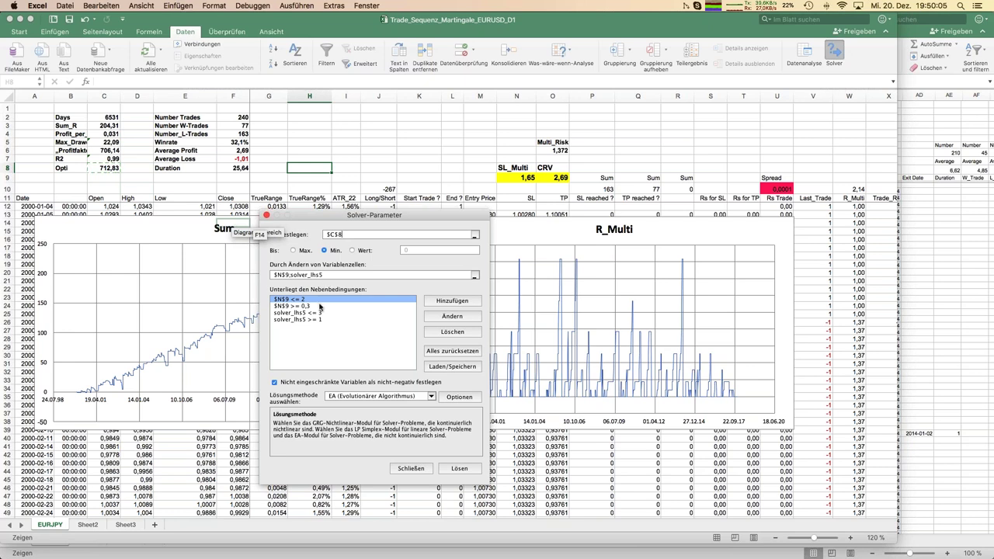
pyautogui.click(517, 192)
pyautogui.click(532, 183)
pyautogui.click(548, 183)
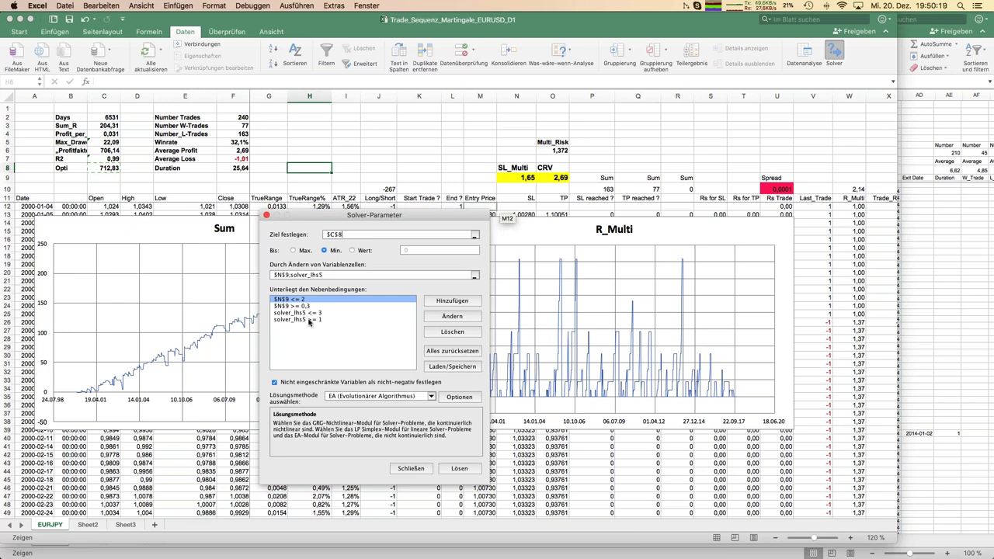
pyautogui.click(410, 469)
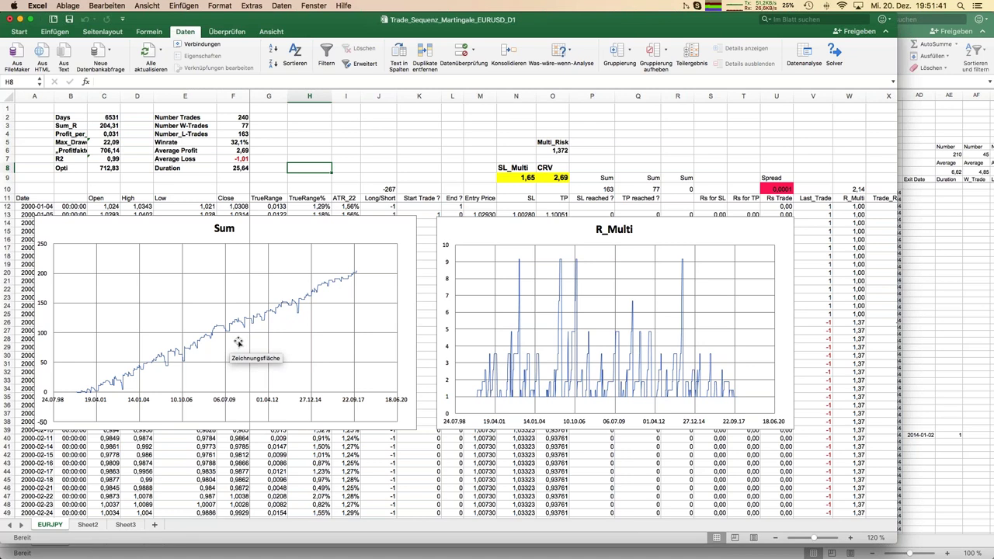
# Bring up the Trade_Sequenz_Martingale_EURJPY_D1 workbook and review its statistics and charts
pyautogui.click(379, 133)
pyautogui.click(314, 7)
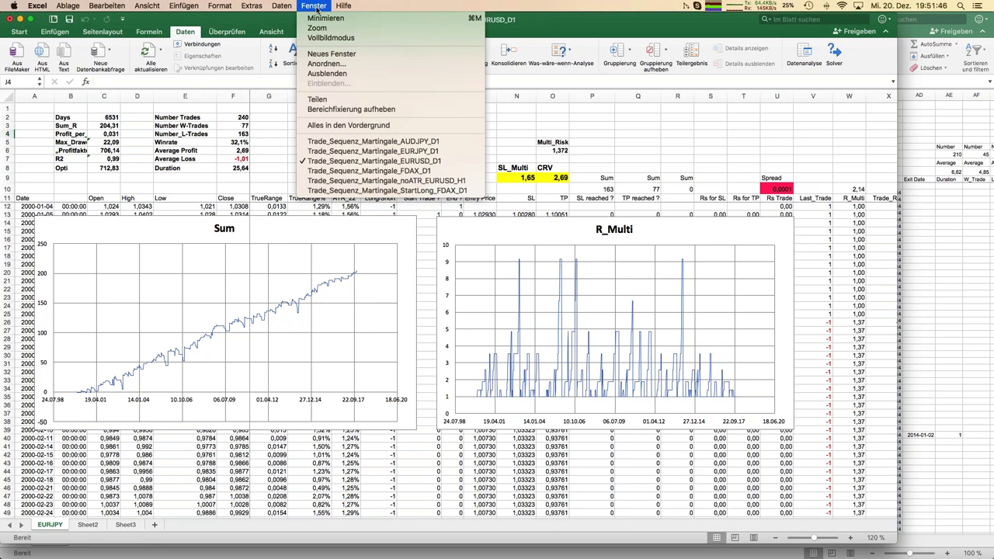
pyautogui.click(356, 151)
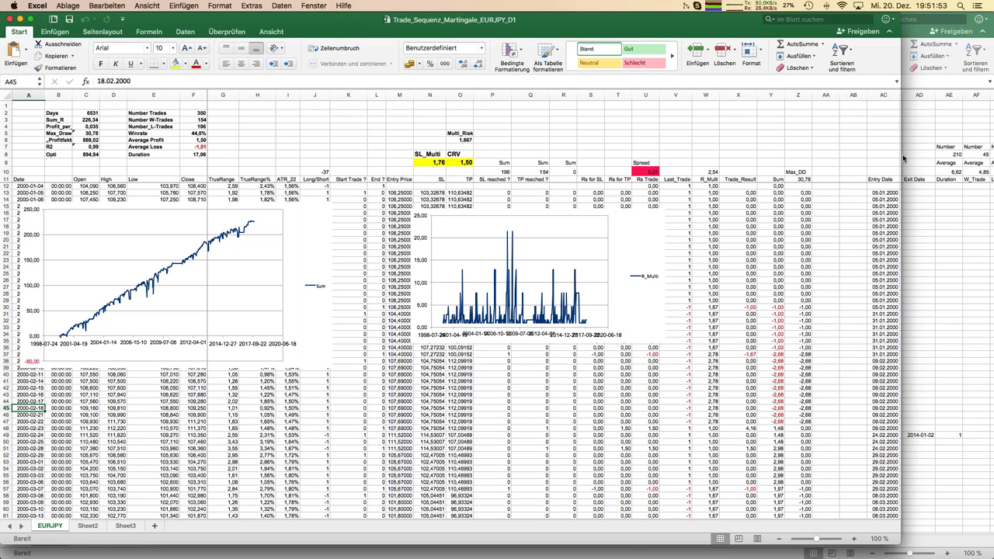
pyautogui.click(853, 539)
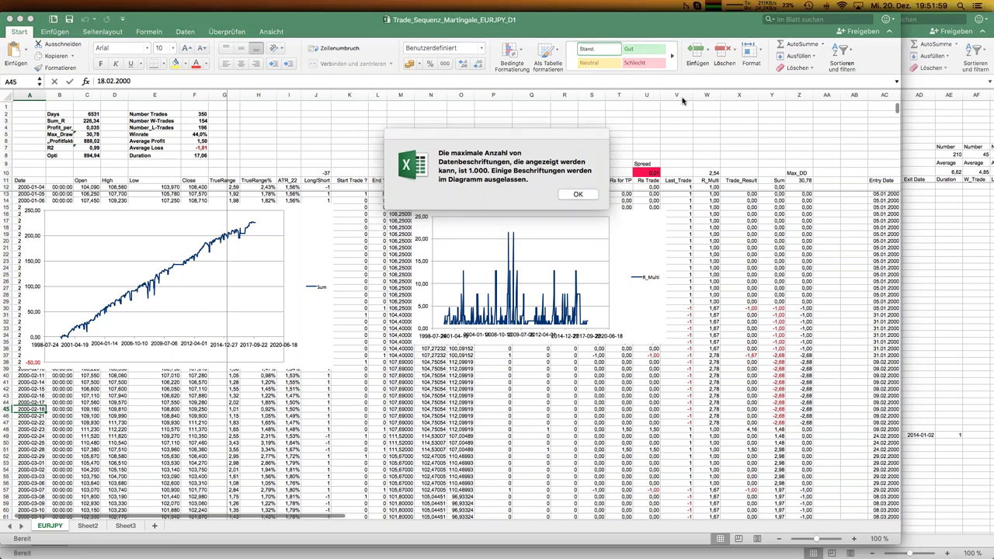
pyautogui.click(577, 194)
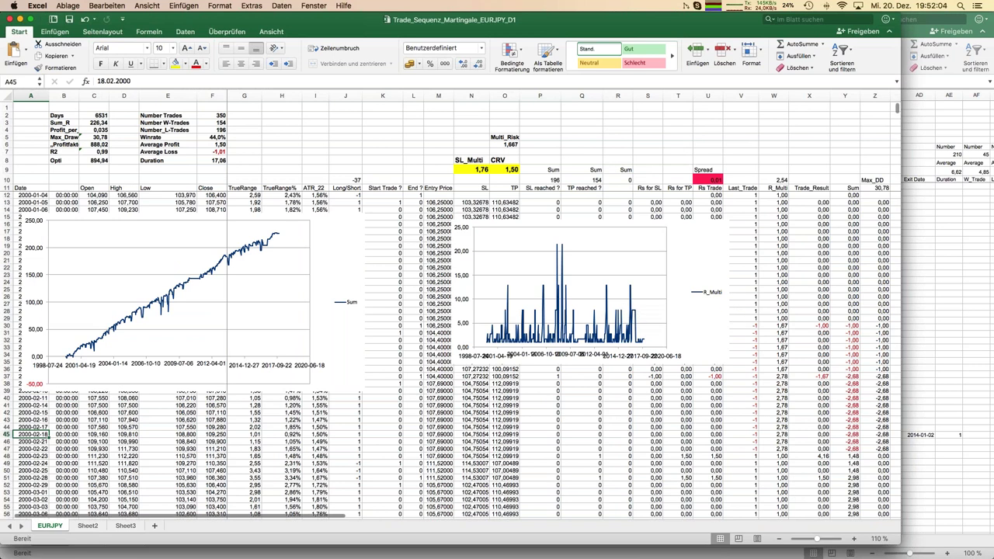
pyautogui.click(854, 538)
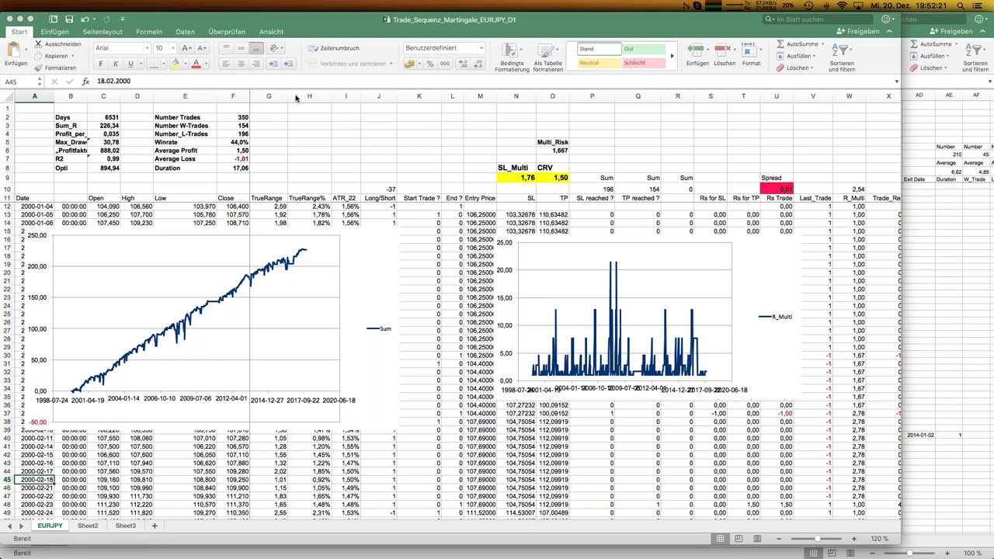
# Bring up the Trade_Sequenz_Martingale_AUDJPY_D1 workbook and review its Sum and R_Multi charts
pyautogui.click(315, 6)
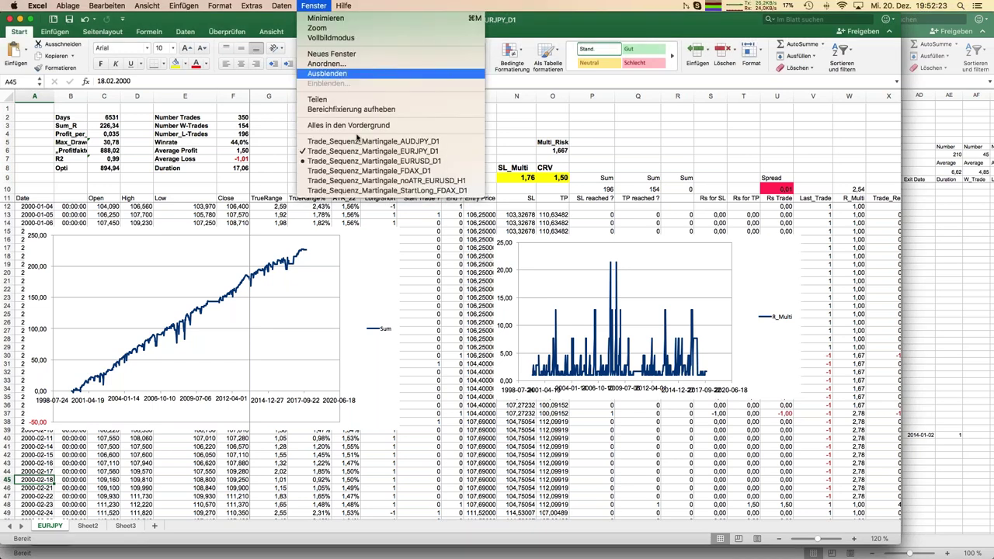
pyautogui.click(362, 142)
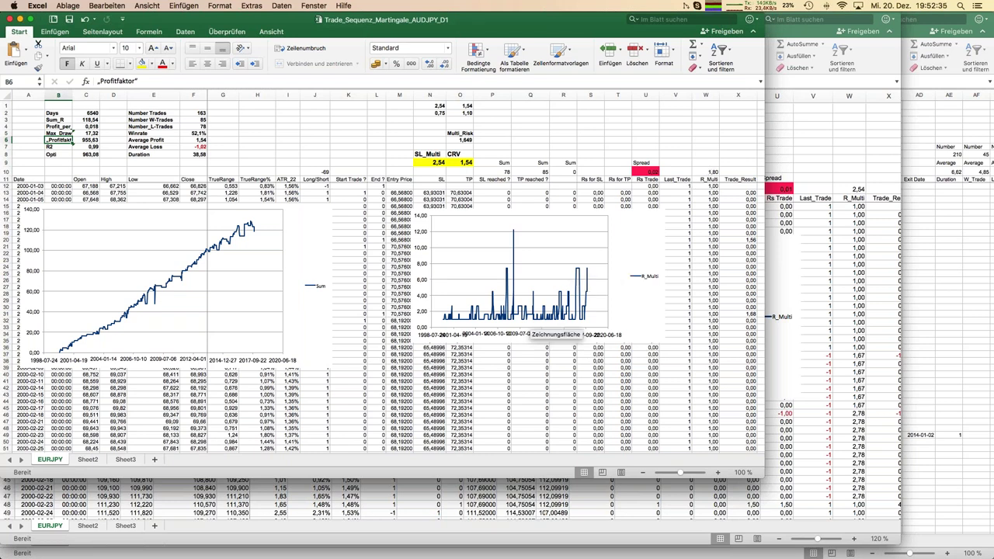
pyautogui.moveTo(513, 237)
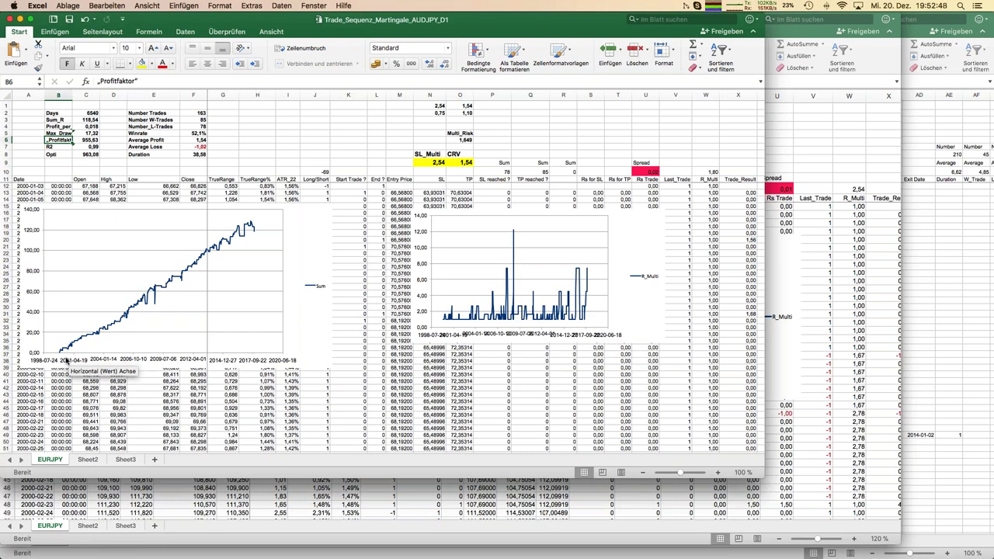
pyautogui.moveTo(226, 248)
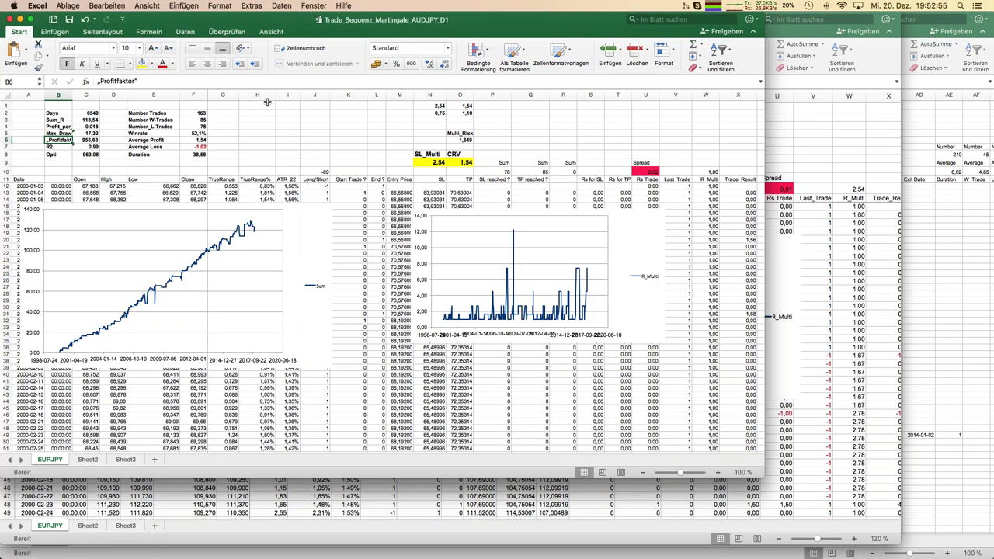
# Bring up the Trade_Sequenz_Martingale_FDAX_D1 workbook and review its Sum equity curve
pyautogui.click(314, 6)
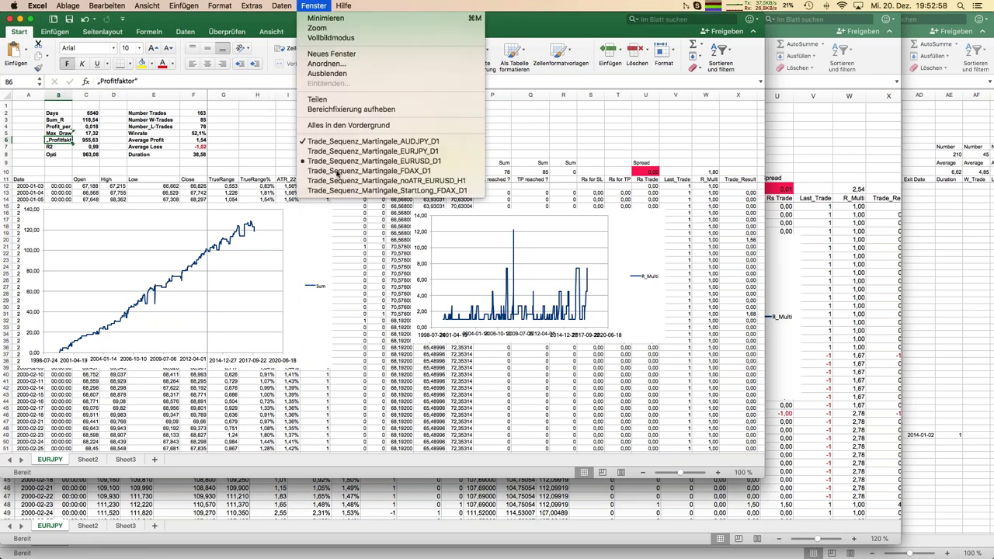
pyautogui.click(339, 172)
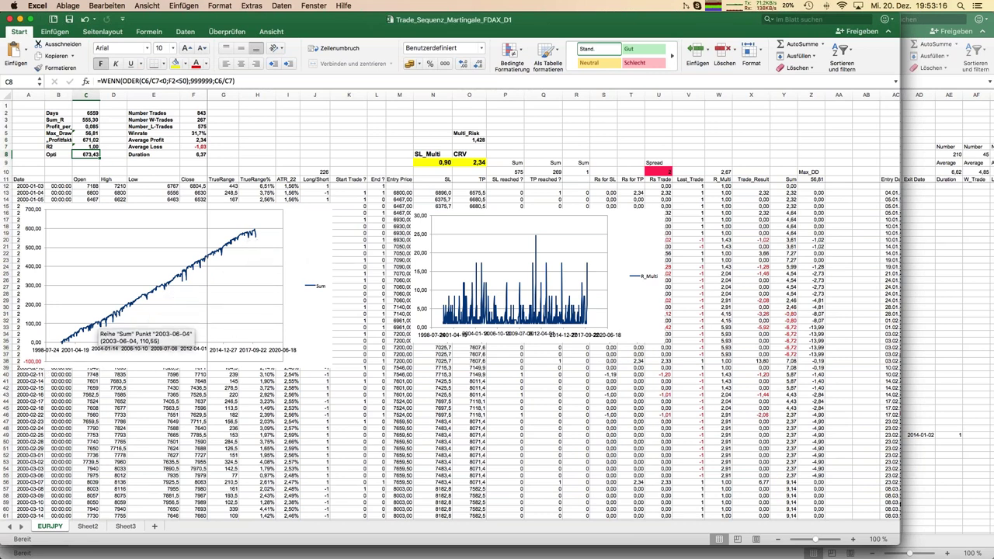
pyautogui.moveTo(97, 327)
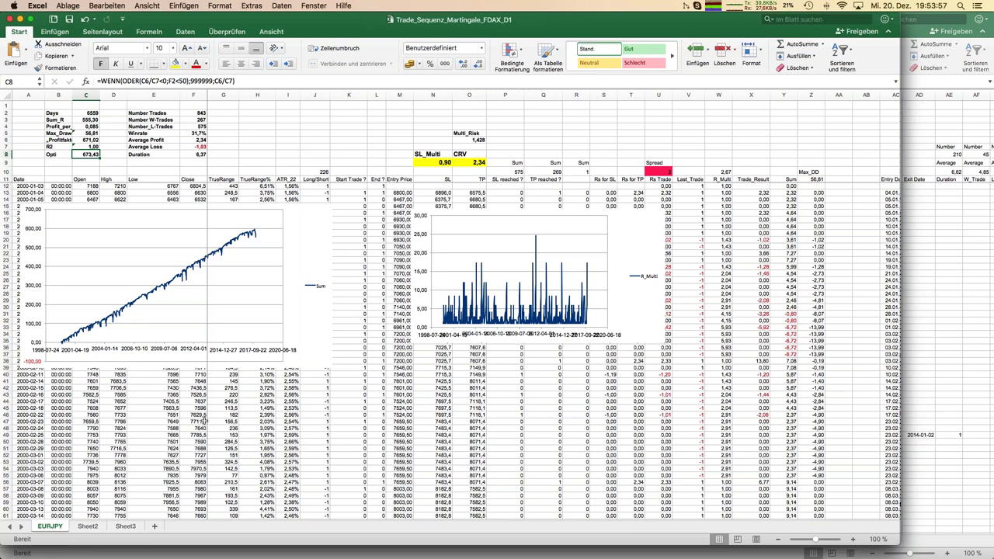
# Bring up the Trade_Sequenz_Martingale_noATR_EURUSD_H1 workbook and review its SL_Multi and CRV parameters, statistics and charts
pyautogui.click(315, 6)
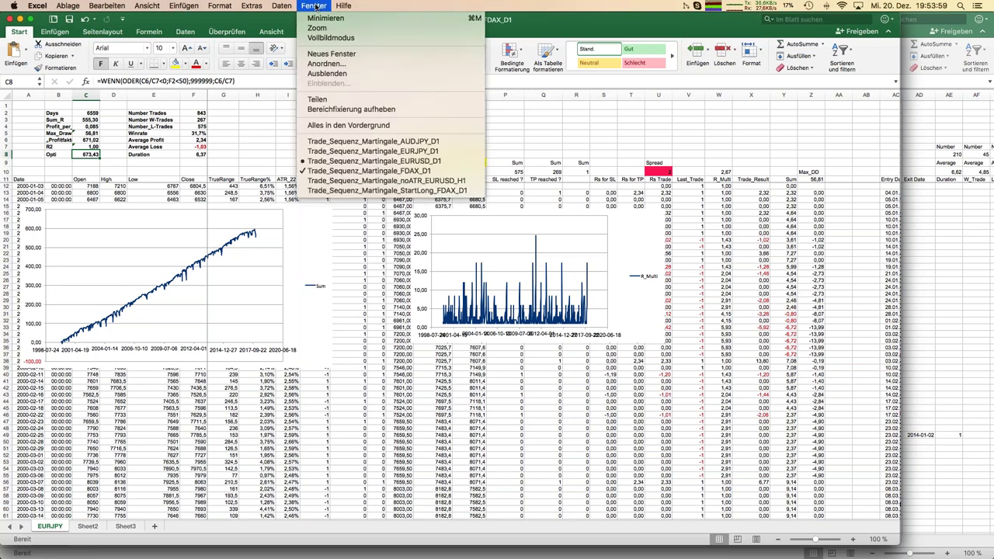
pyautogui.click(346, 182)
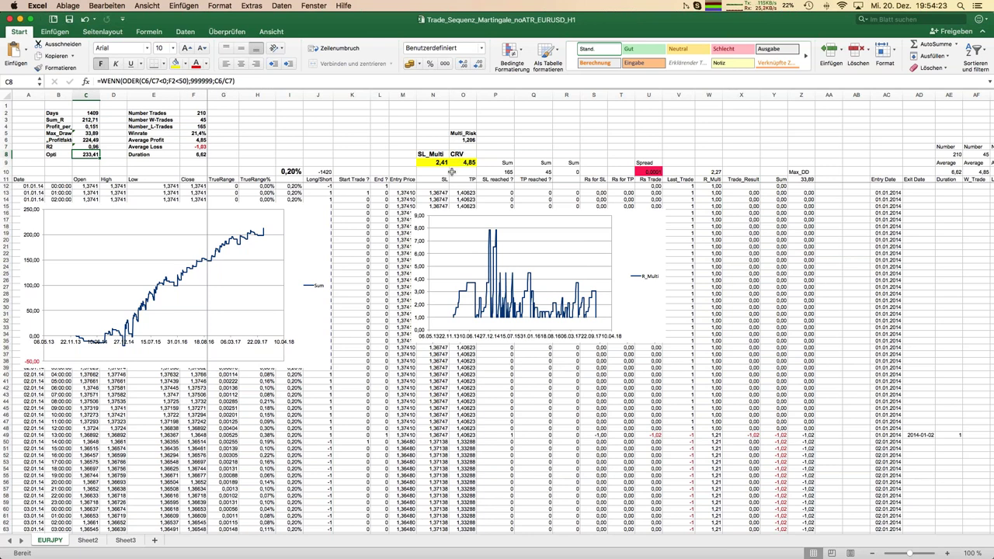
pyautogui.moveTo(490, 241)
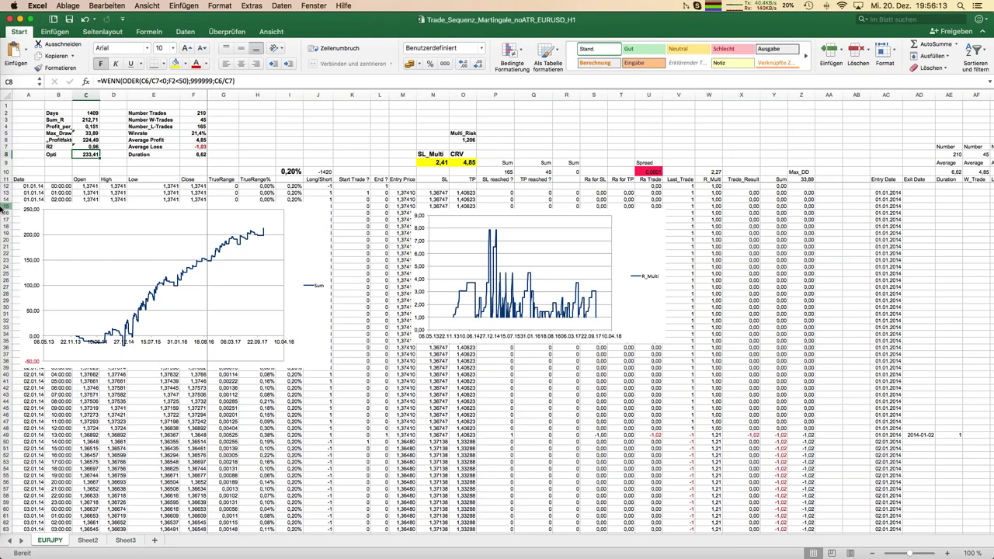
# Switch to LibreOffice and bring up the JFD_Brokers_Webinar_Trade_Sequences_Martingale_GE_20171220 presentation
pyautogui.click(19, 432)
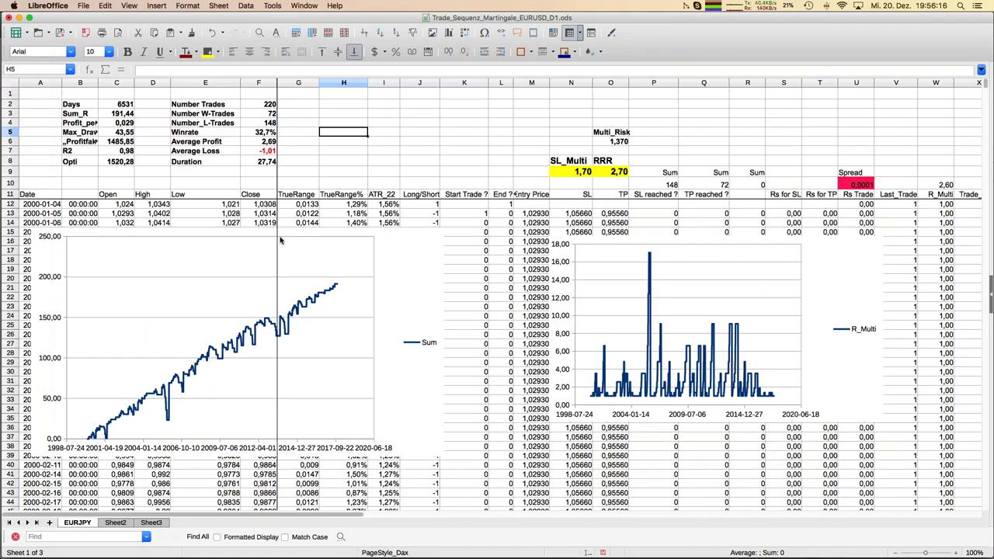
pyautogui.click(304, 6)
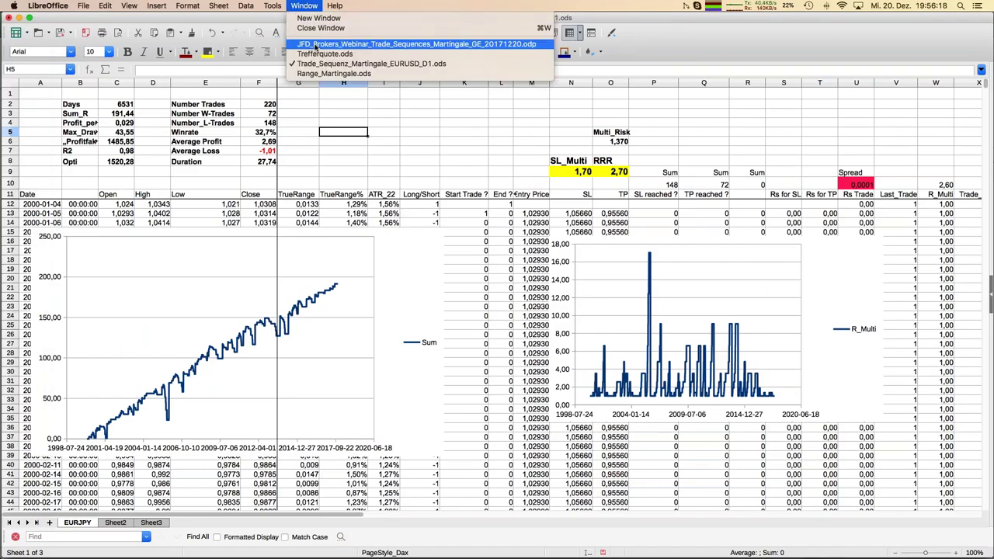
pyautogui.click(334, 44)
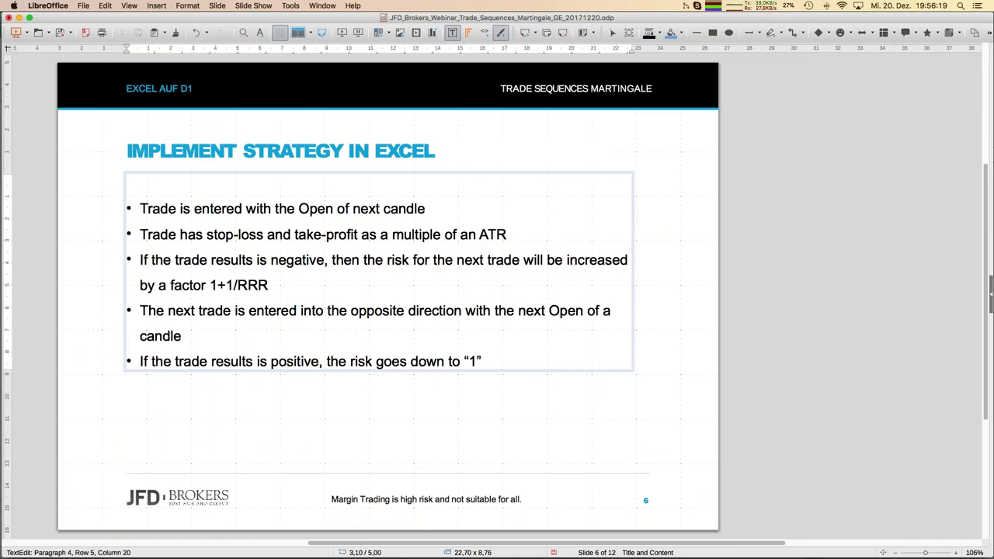
# Leave the text box on slide 6, review the D1 trading set-up slide and advance to the summary slide
pyautogui.click(88, 238)
pyautogui.press('pagedown')
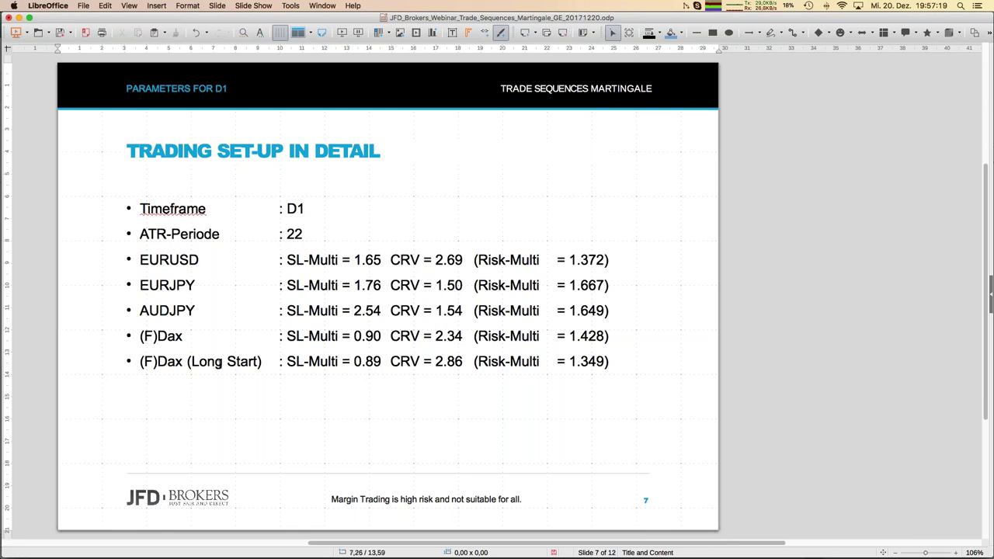
pyautogui.press('pagedown')
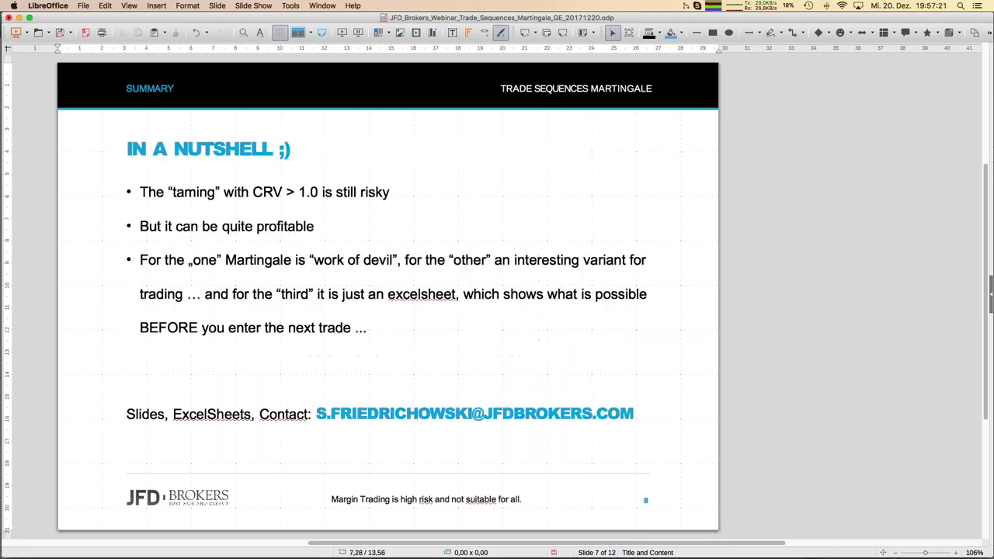